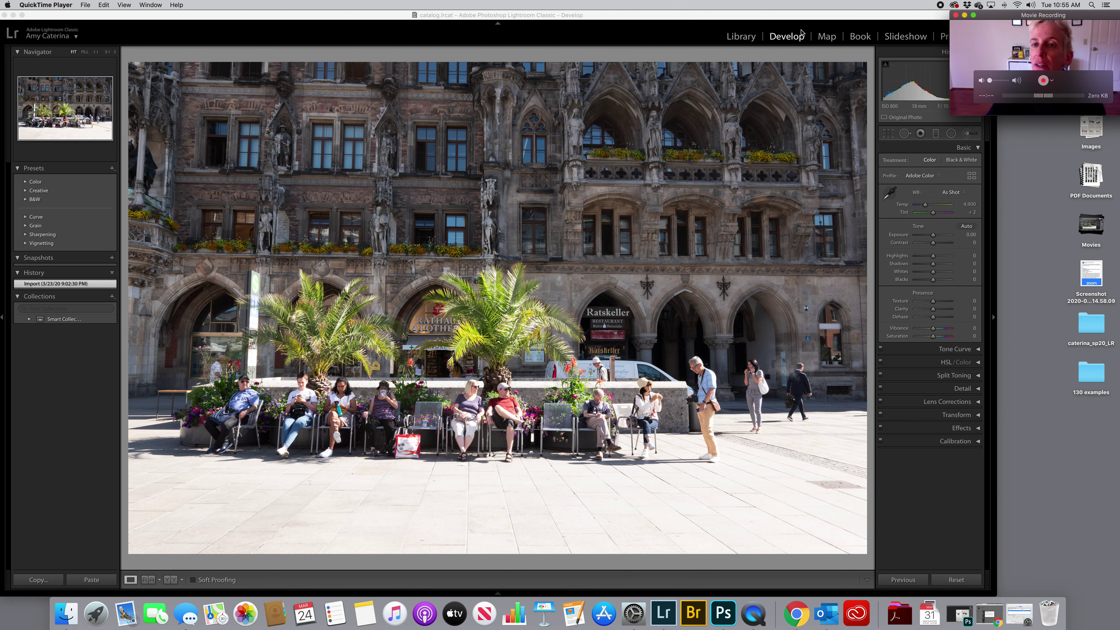
Bring the Lightroom Classic Develop window with the town hall photo to the front.
left_click(797, 39)
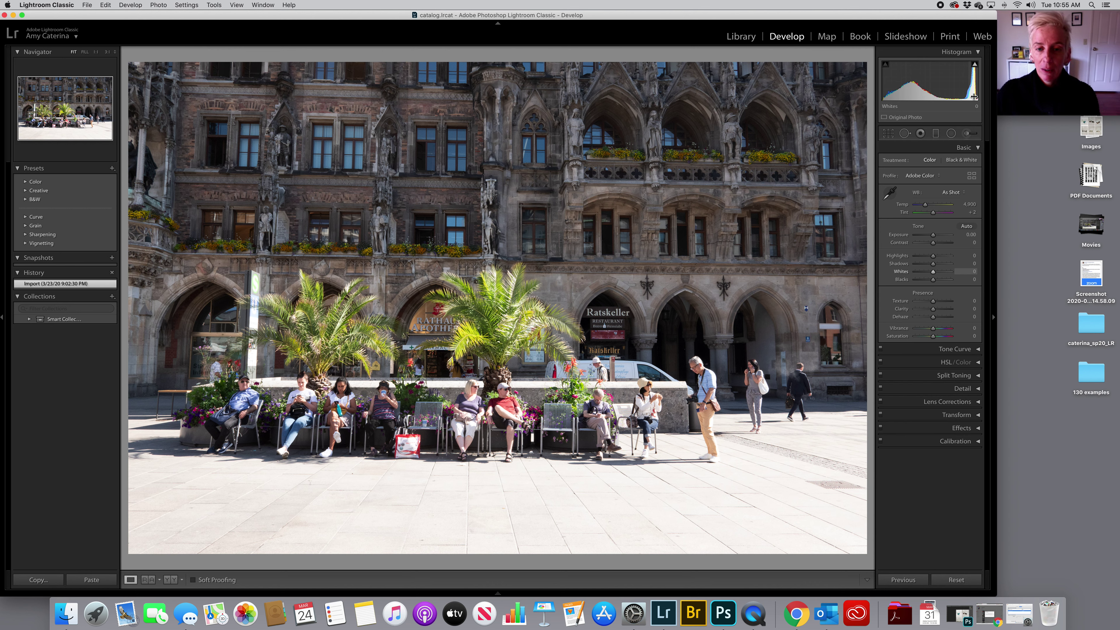
Sample neutral pavement and stone with the WB eyedropper until Temp reads 4,650, Tint 0.
left_click(891, 194)
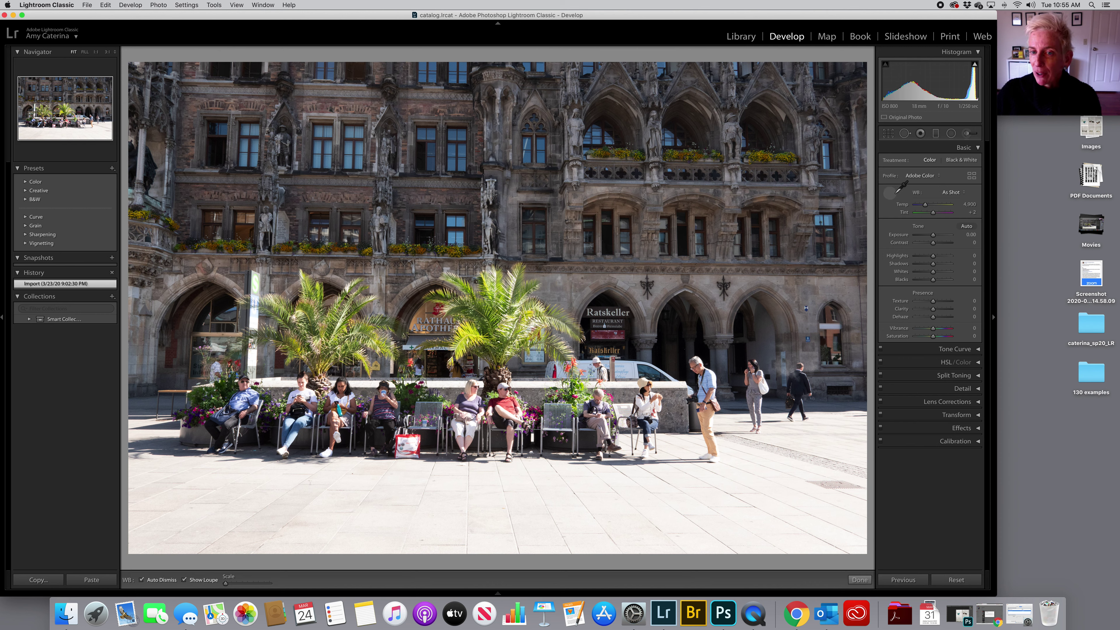
left_click(674, 386)
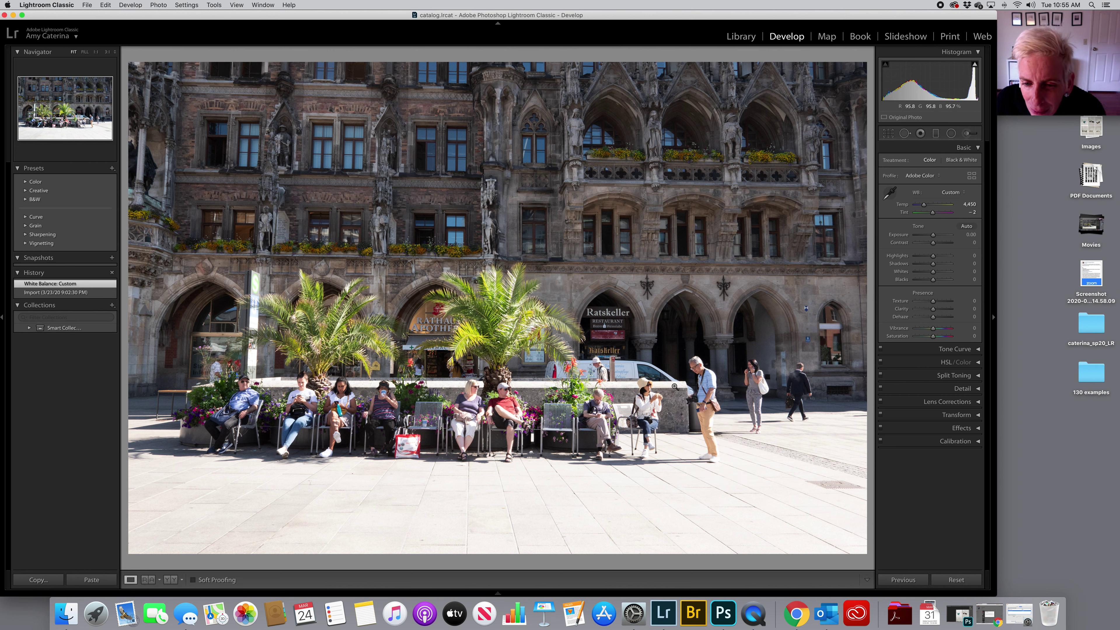
left_click(889, 194)
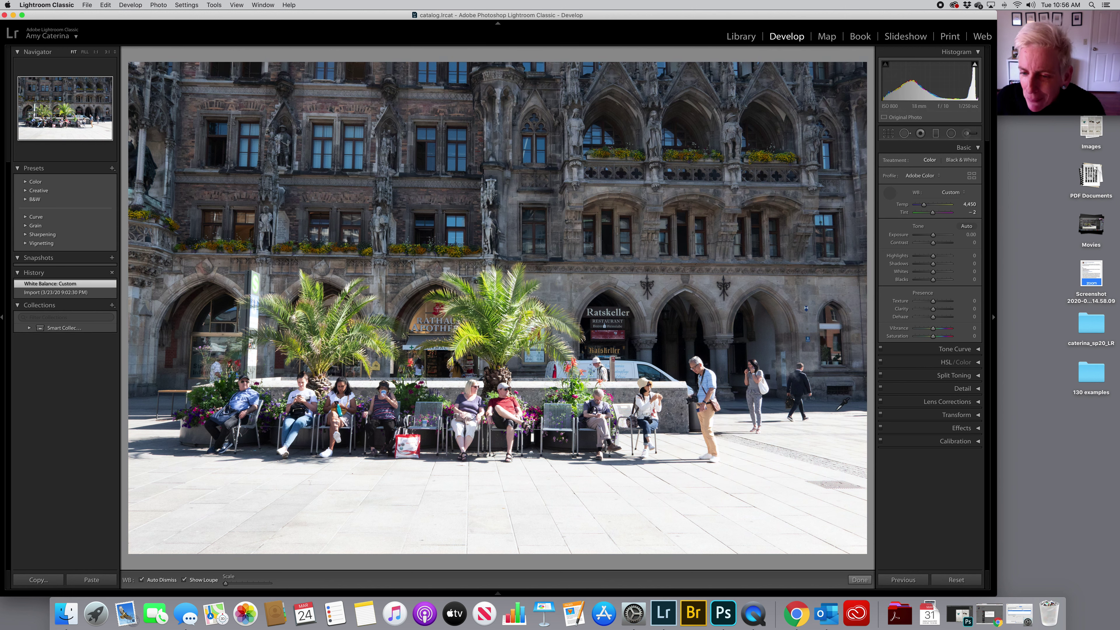
left_click(819, 452)
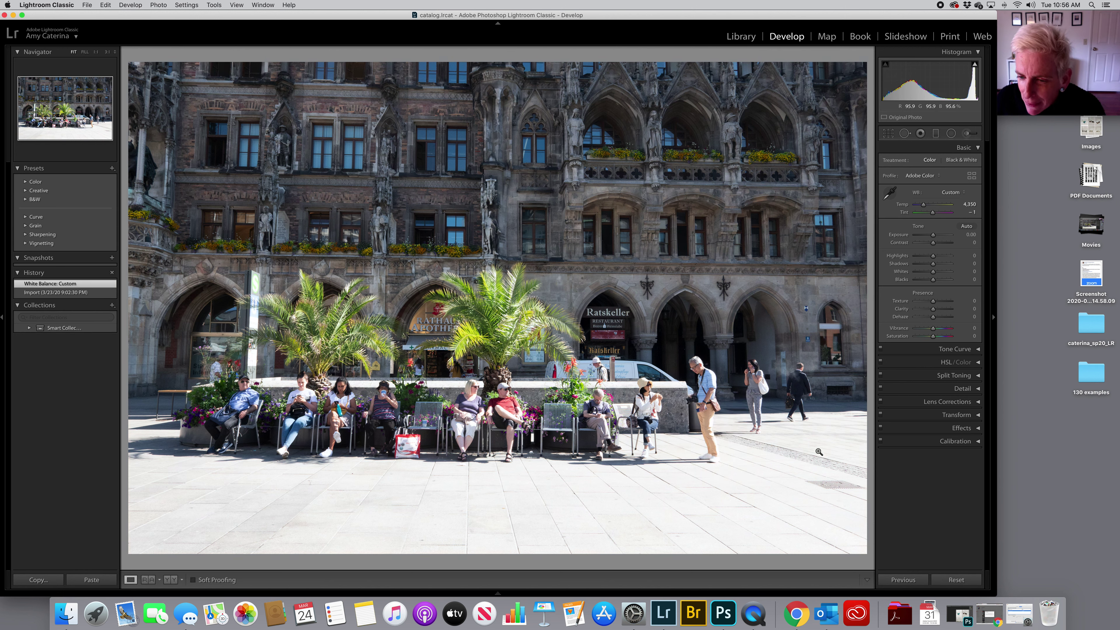
left_click(892, 194)
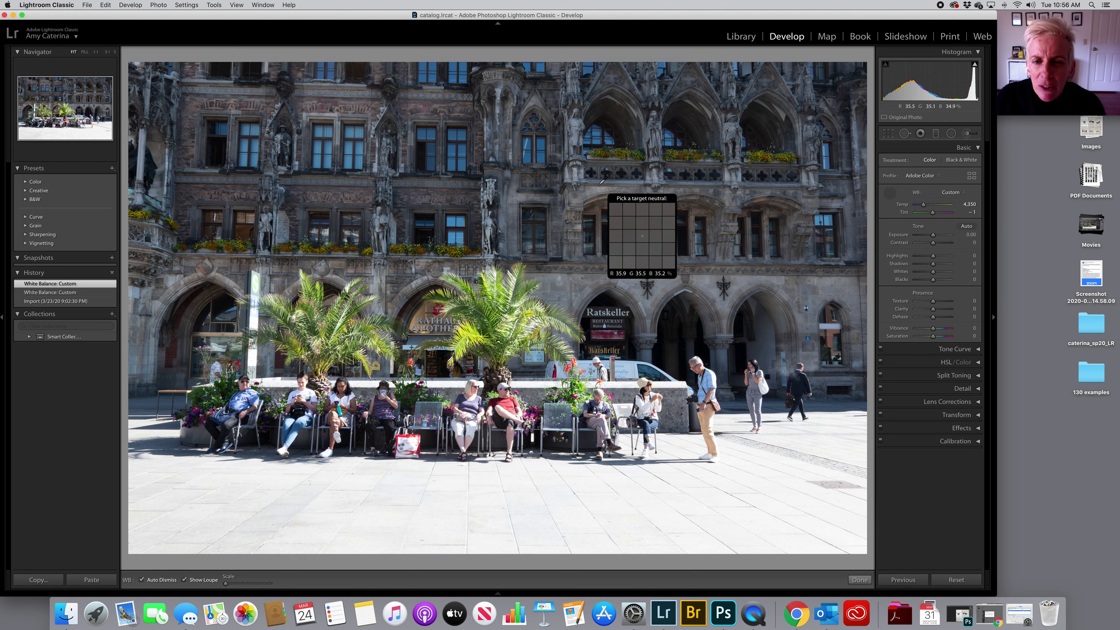
left_click(585, 196)
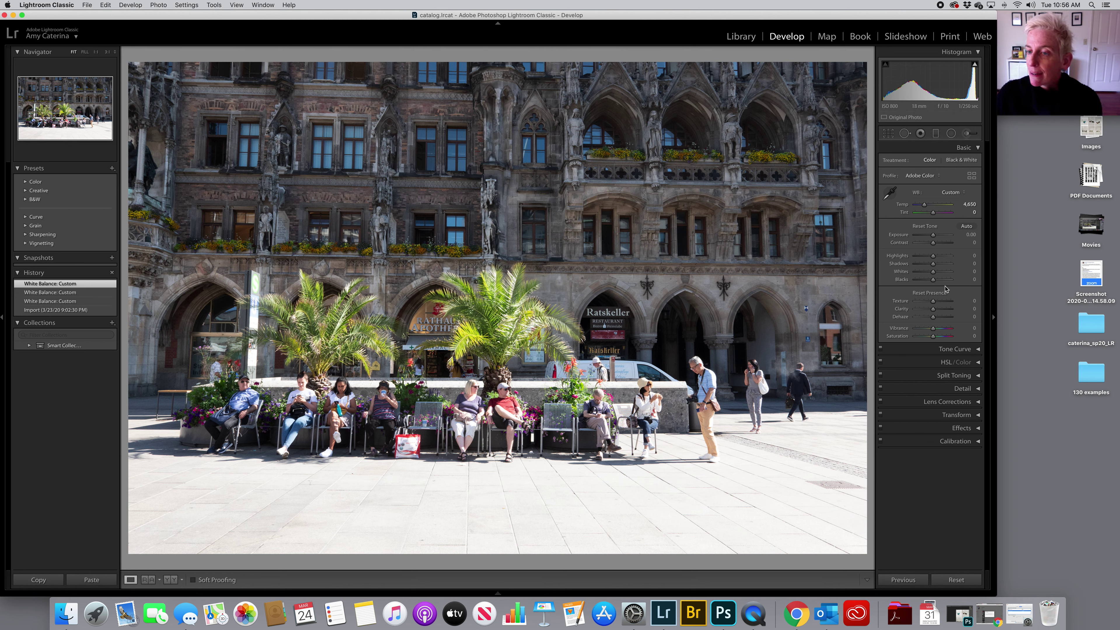
Alt-drag to set clipping points: Blacks at -11 and Whites at -29.
key("alt")
left_click(933, 281)
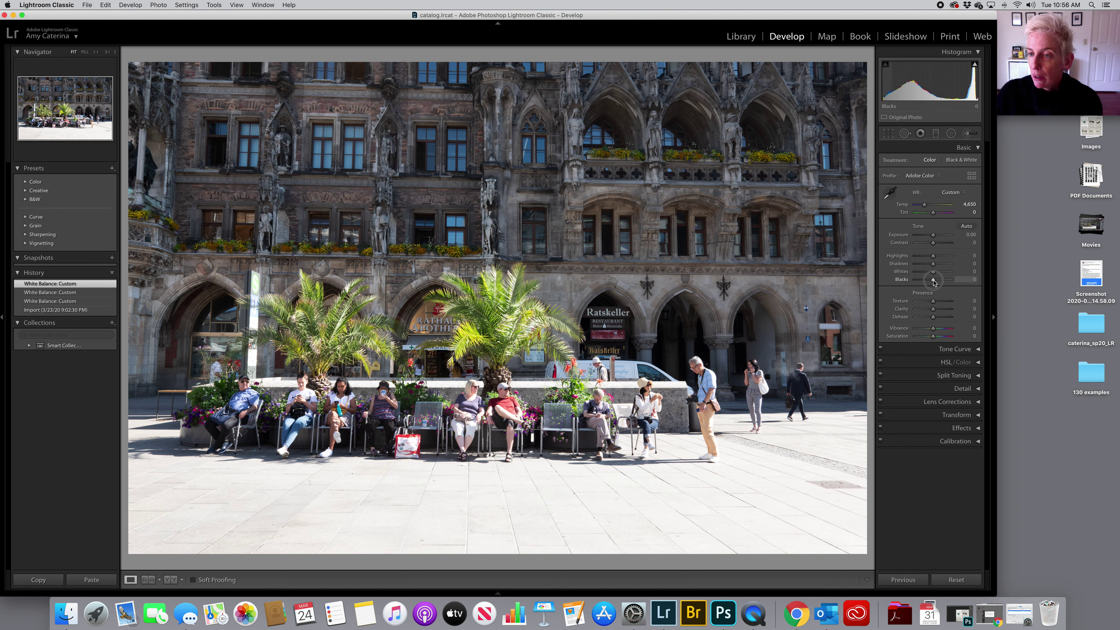
left_click_drag(934, 281, 928, 274)
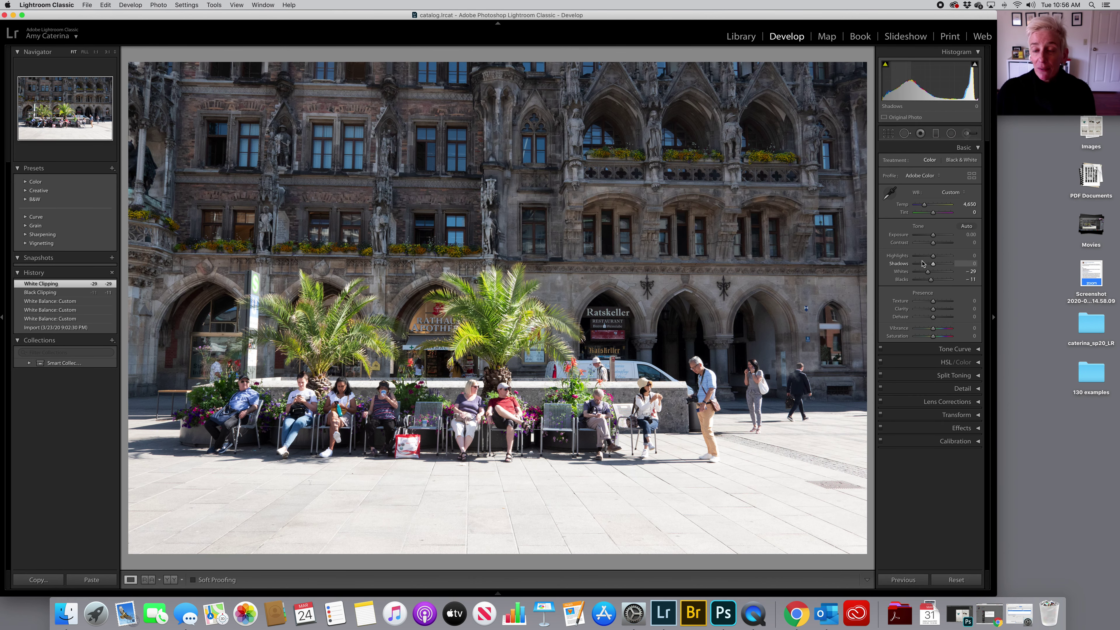
left_click(975, 63)
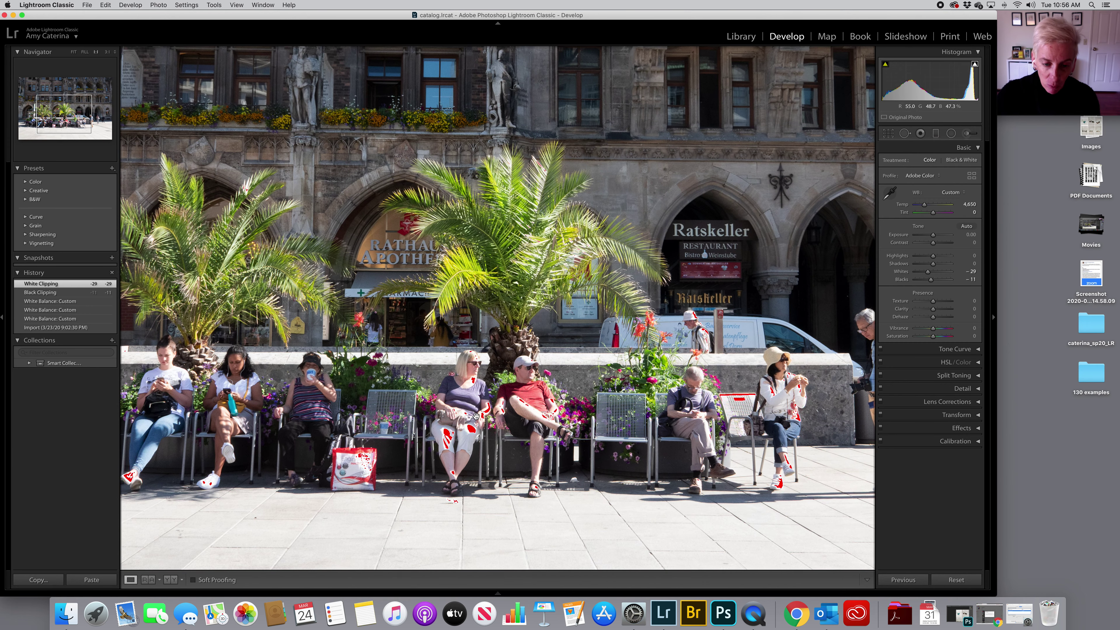
Zoom to 1:1 on the seated people and pull Highlights down to -55.
left_click(474, 416)
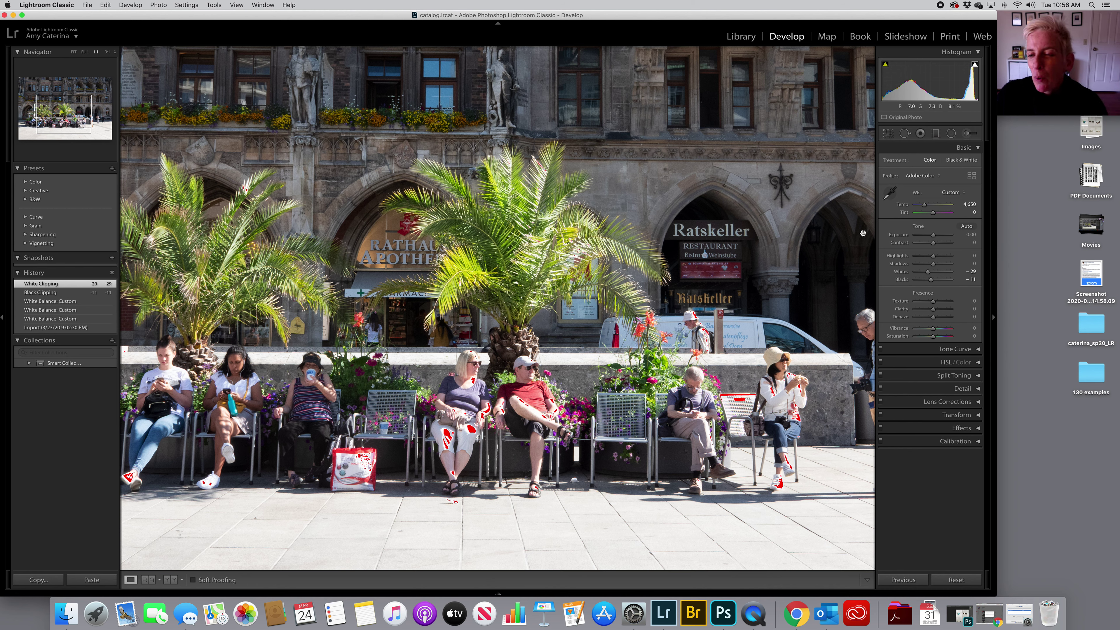
left_click_drag(932, 257, 922, 257)
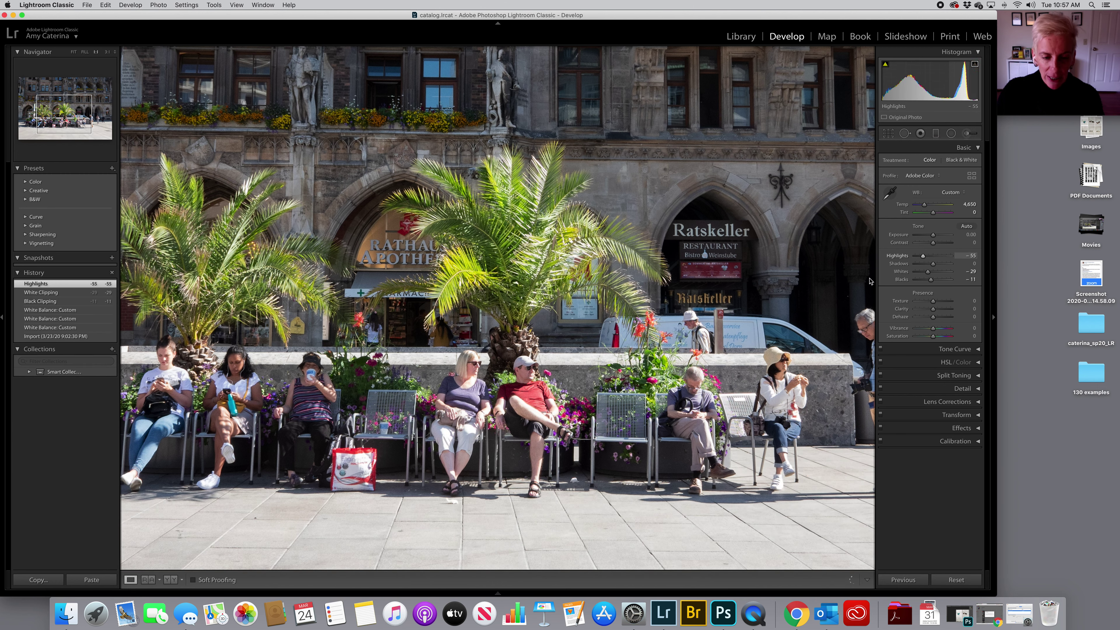
left_click(833, 302)
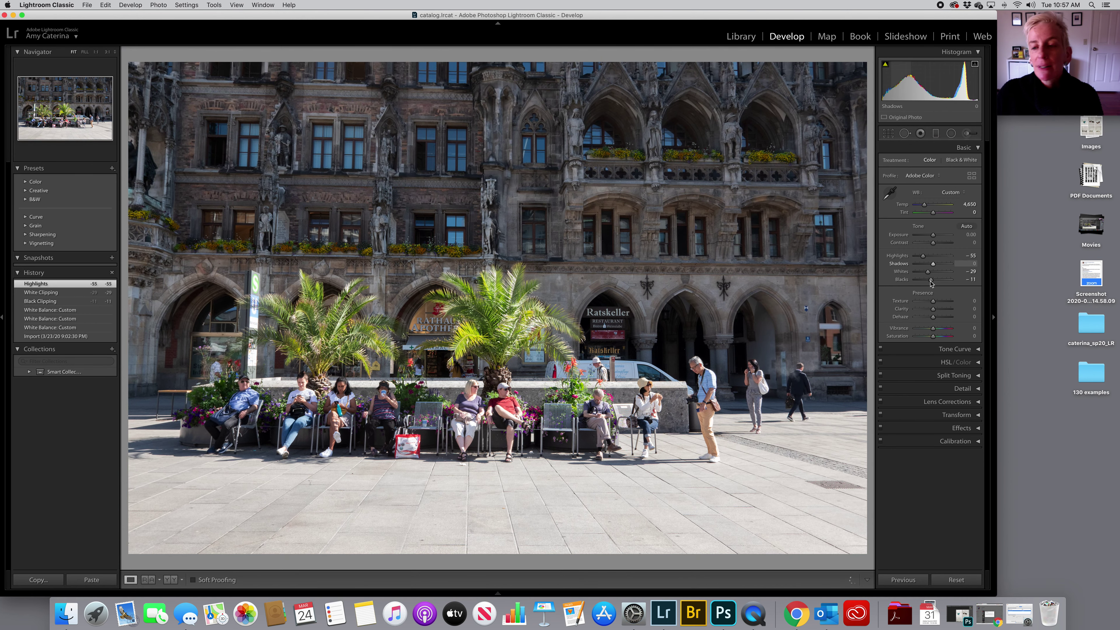
Lift Shadows to +20 and raise Texture to +10 in the Basic panel.
left_click_drag(933, 263, 937, 265)
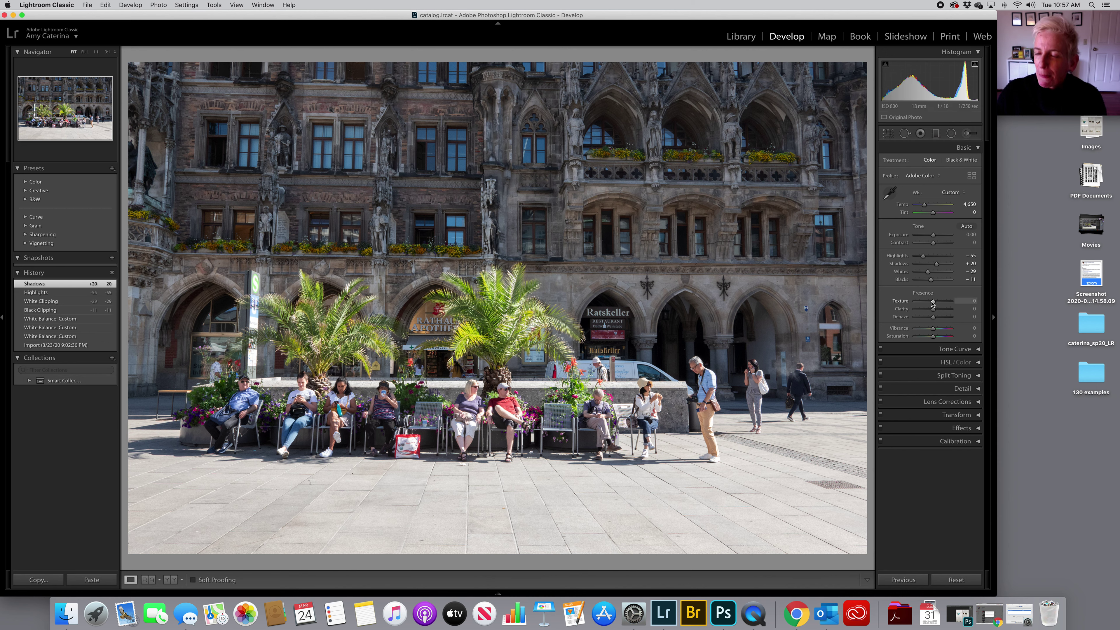
left_click_drag(933, 304, 933, 303)
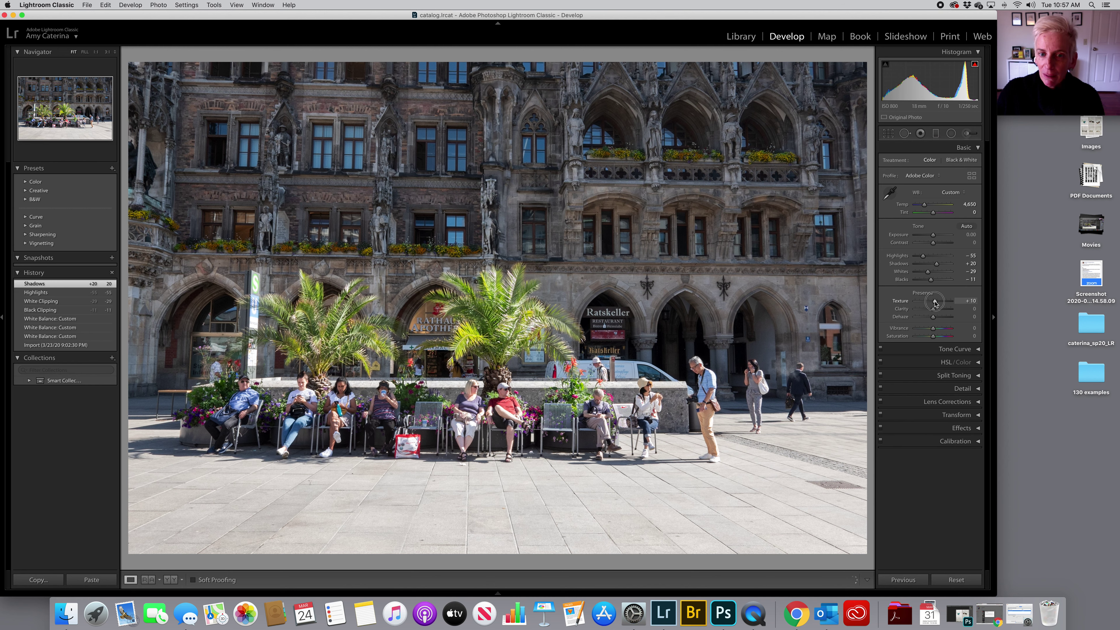
left_click_drag(934, 304, 934, 304)
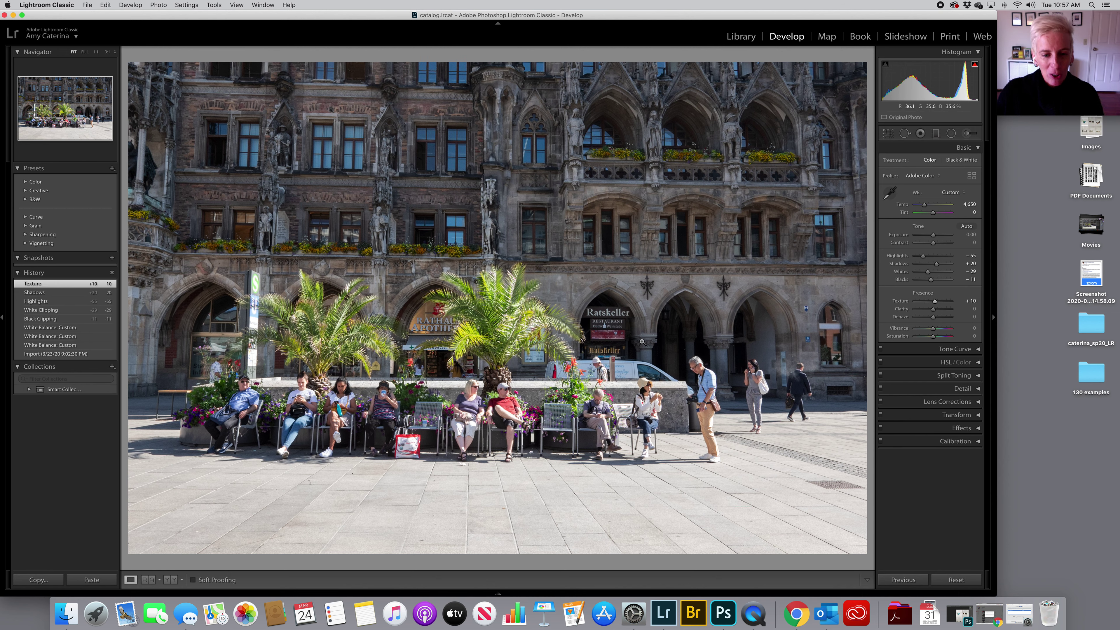
Enable Remove Chromatic Aberration and profile corrections, trying Leica M and Leica R lens makes.
left_click(978, 402)
left_click(900, 428)
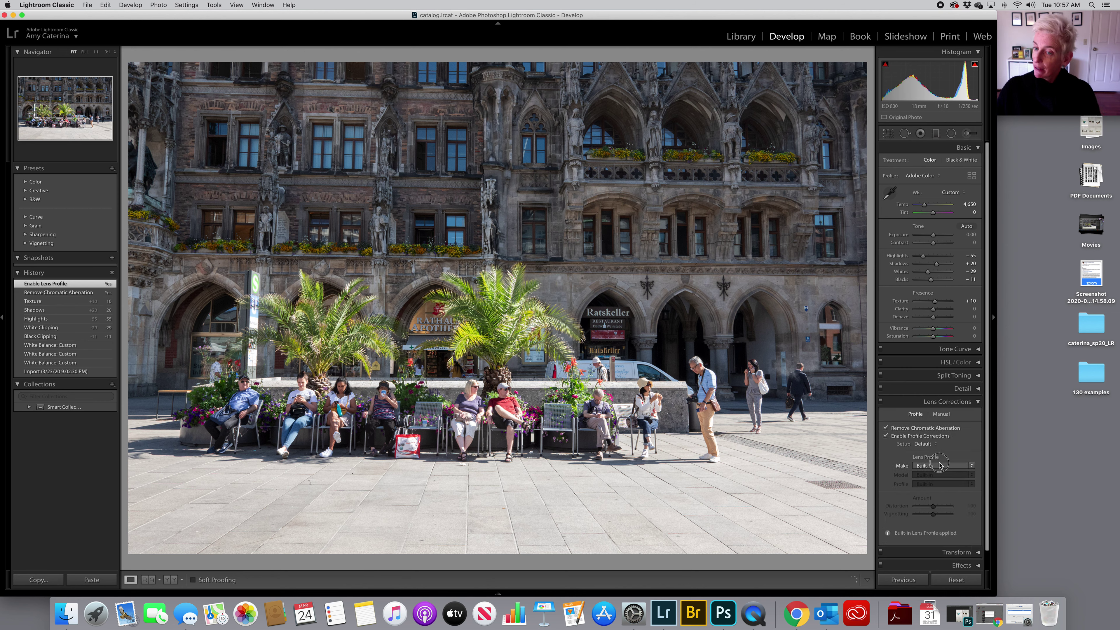
left_click(940, 466)
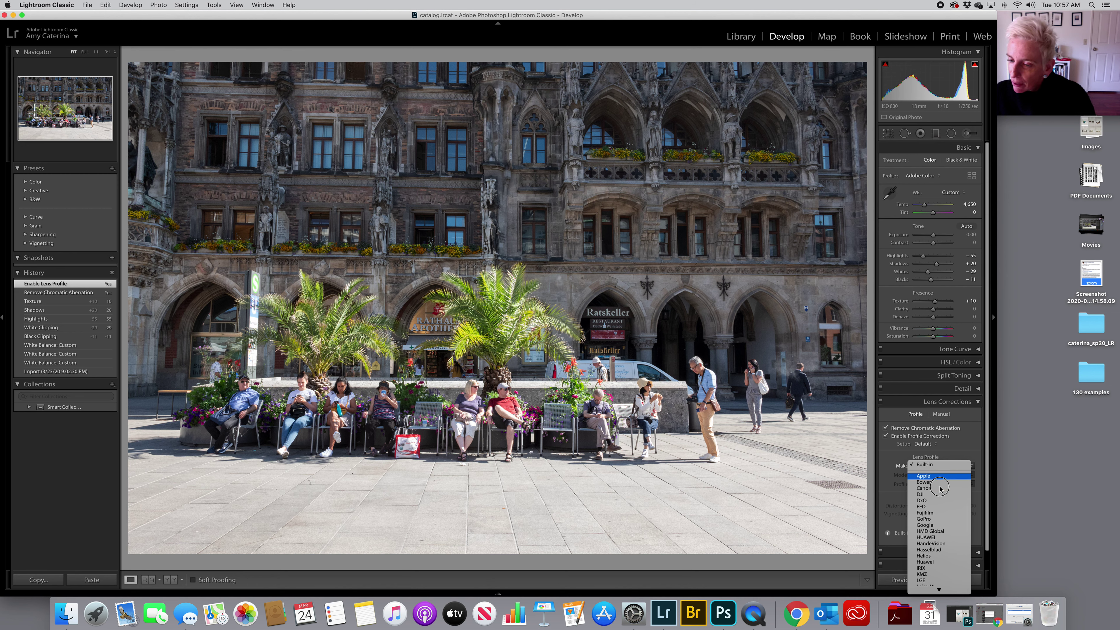
scroll(936, 554, "down", 5)
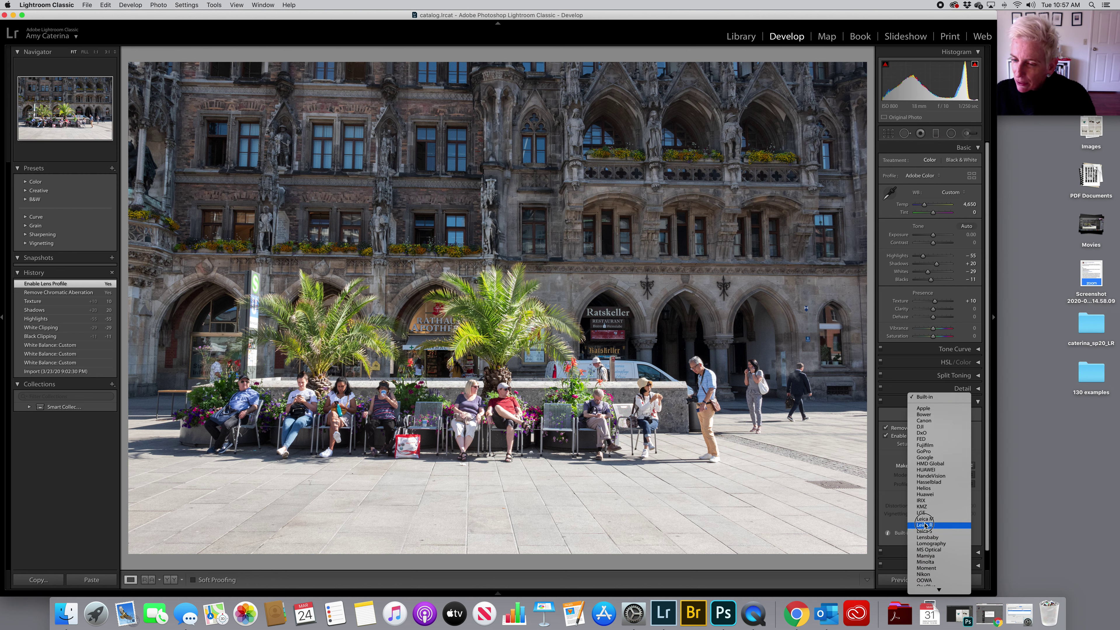
left_click(924, 519)
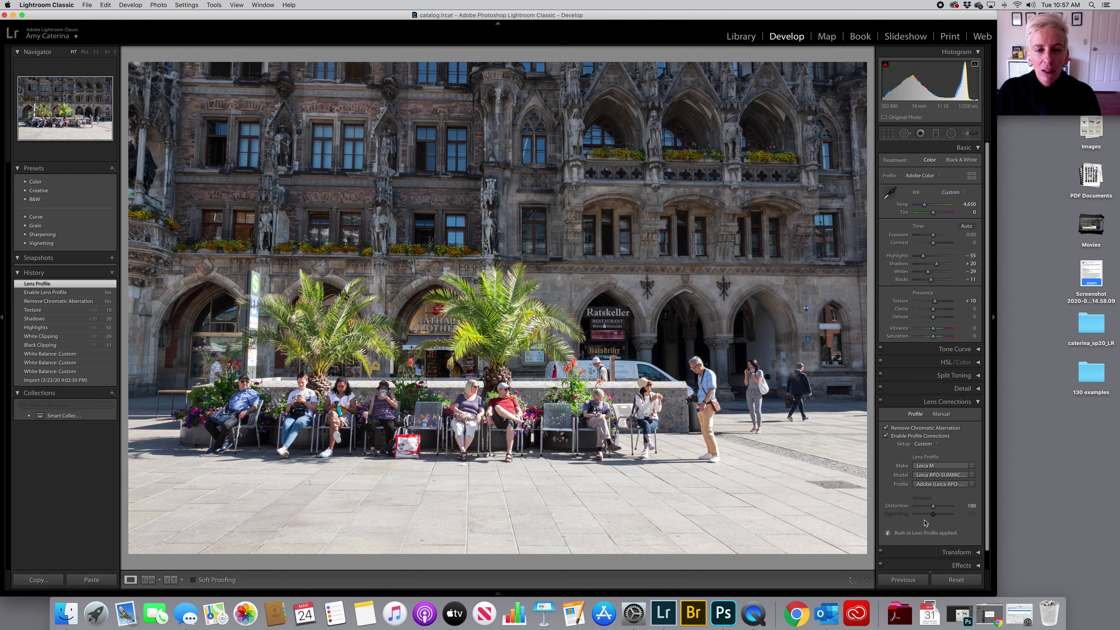
left_click(919, 467)
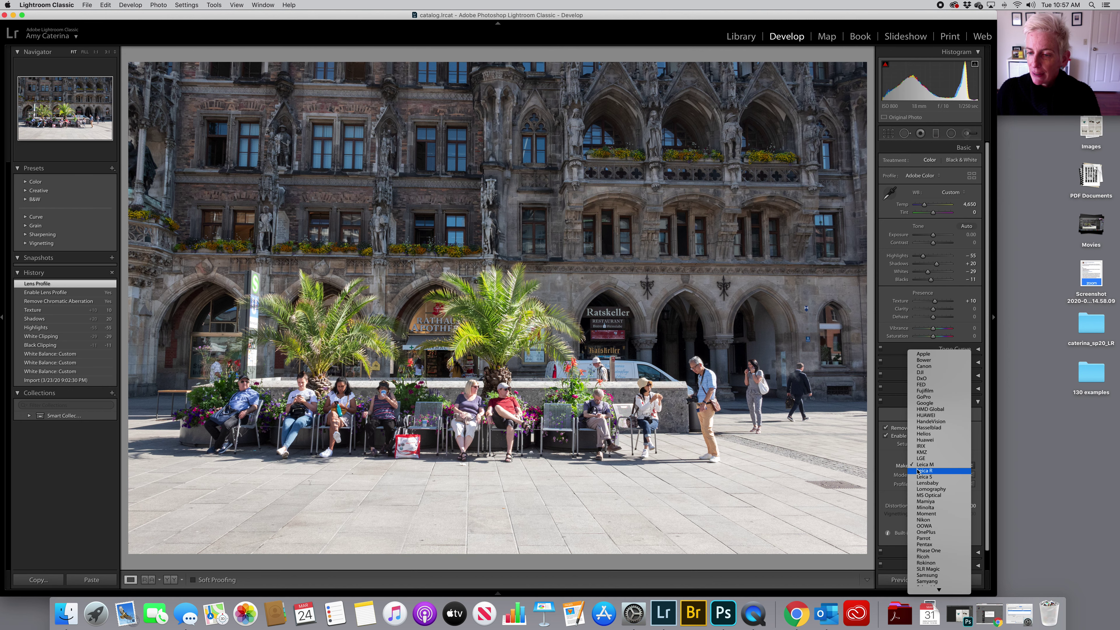
left_click(918, 471)
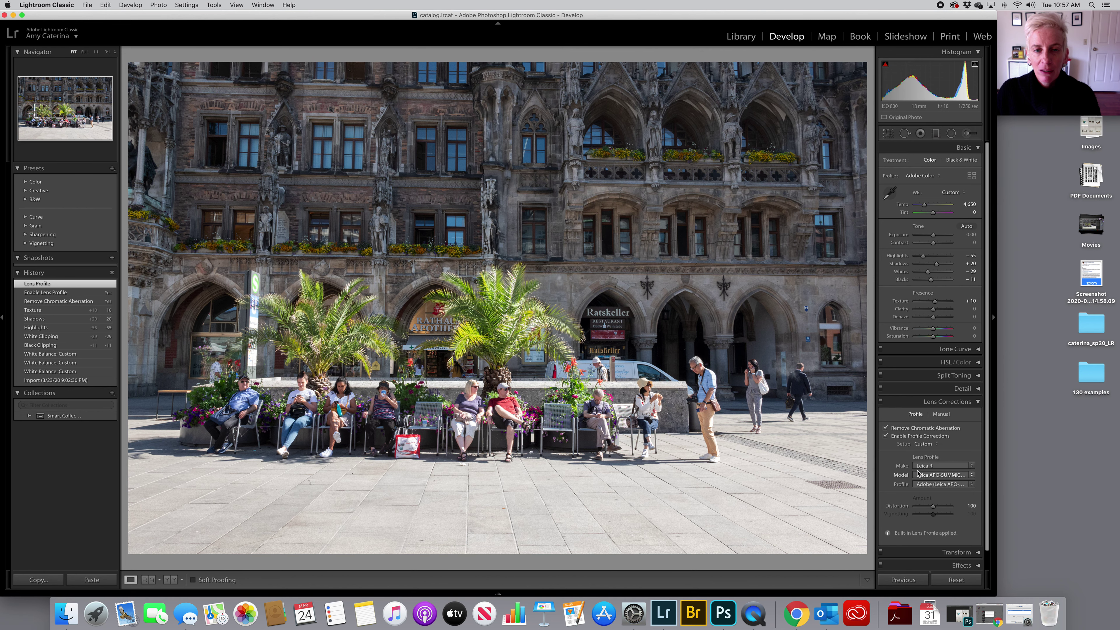
Set the lens profile make to Canon.
left_click(933, 467)
left_click(932, 473)
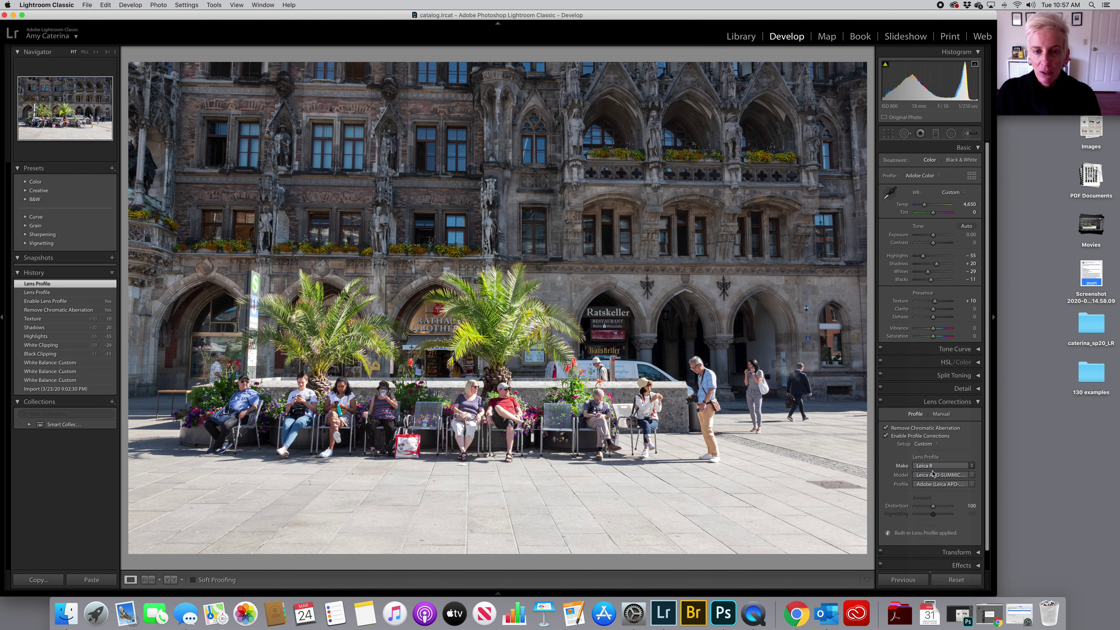
left_click(913, 467)
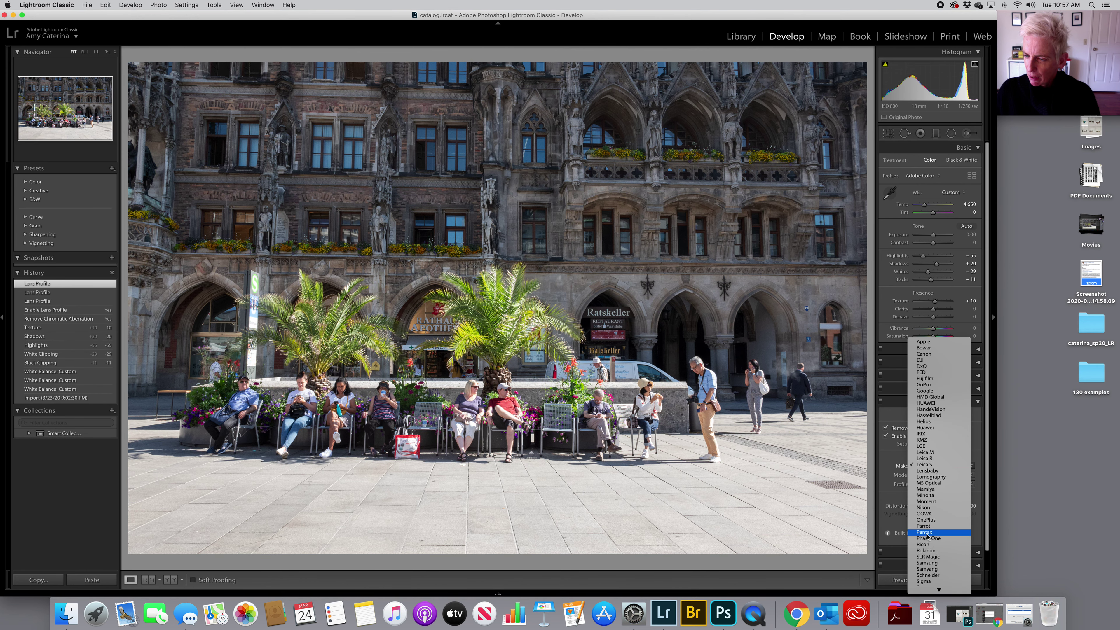
scroll(927, 532, "down", 3)
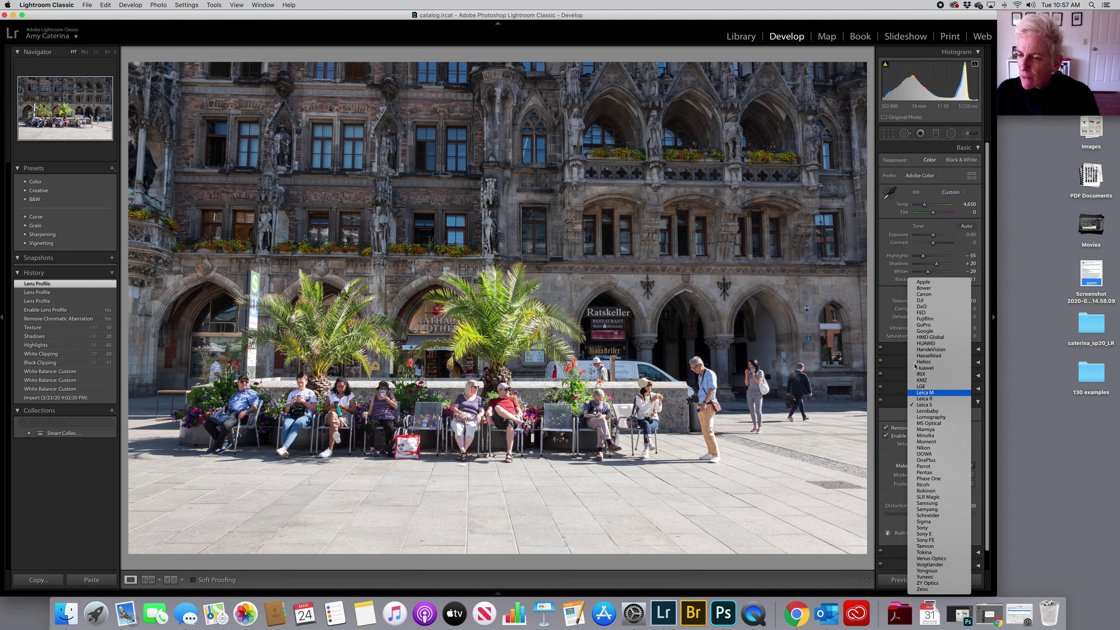
left_click(917, 295)
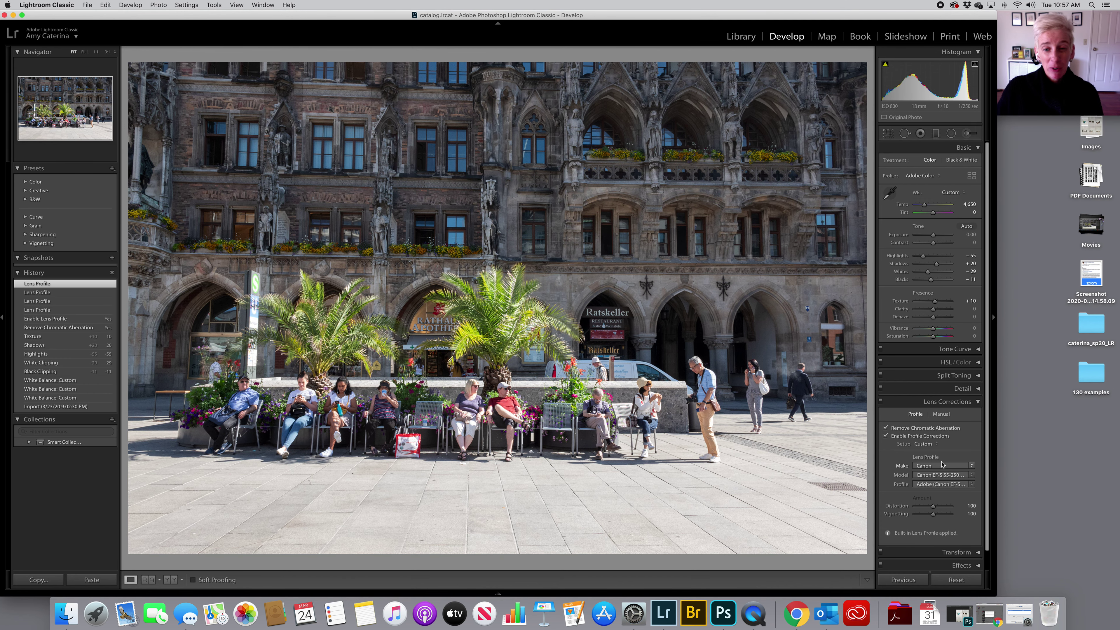
left_click(941, 414)
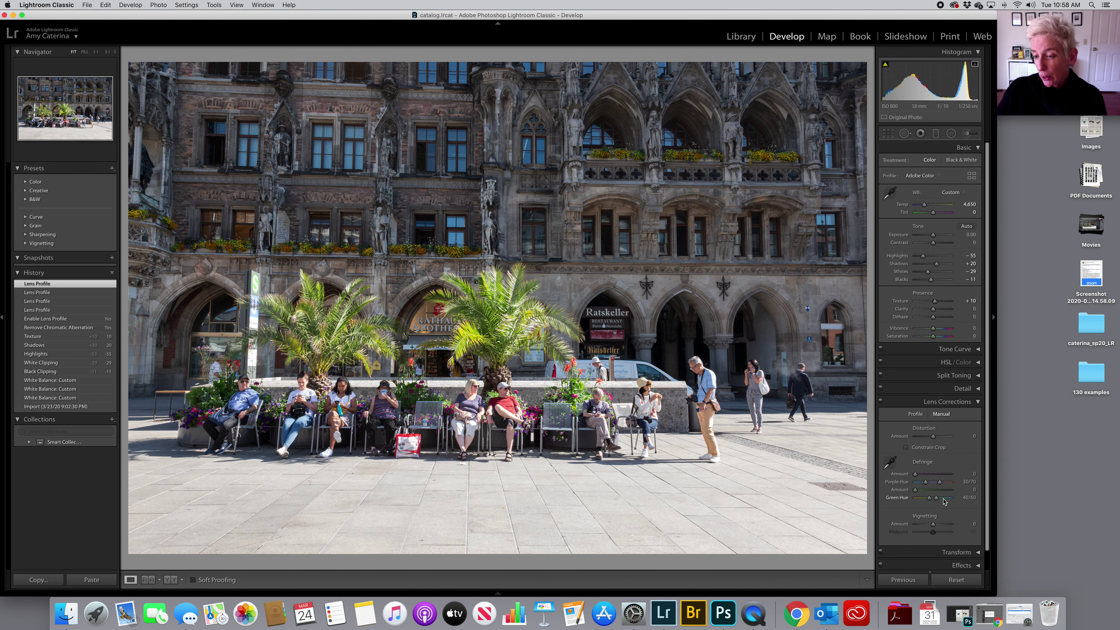
Apply Auto Upright, compare against Off, reapply Auto, then apply Level correction.
scroll(926, 523, "down", 2)
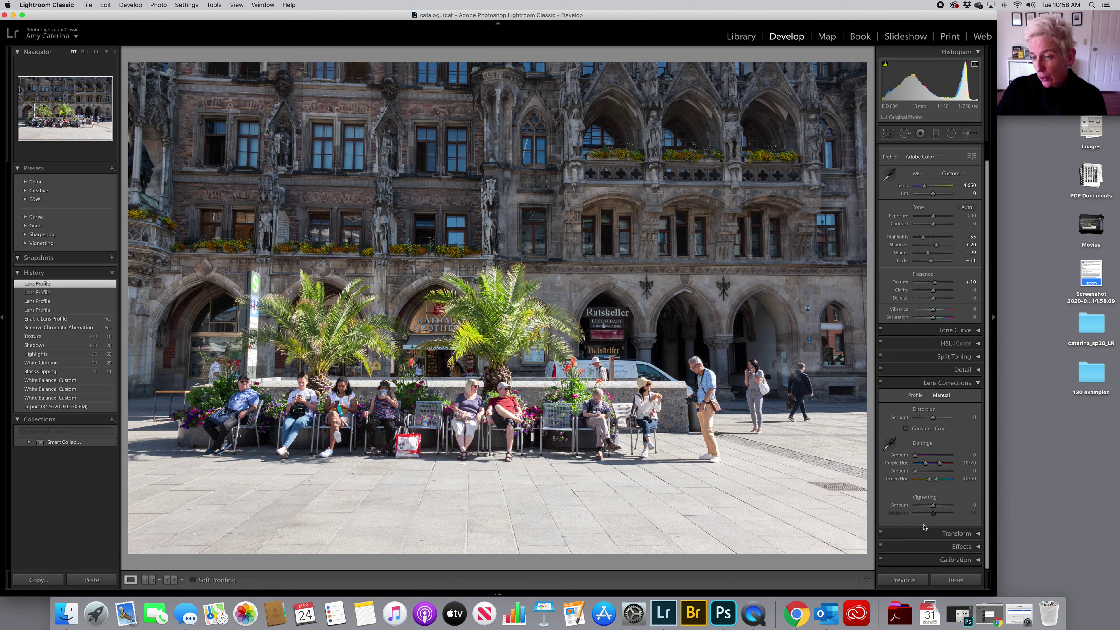
left_click(977, 534)
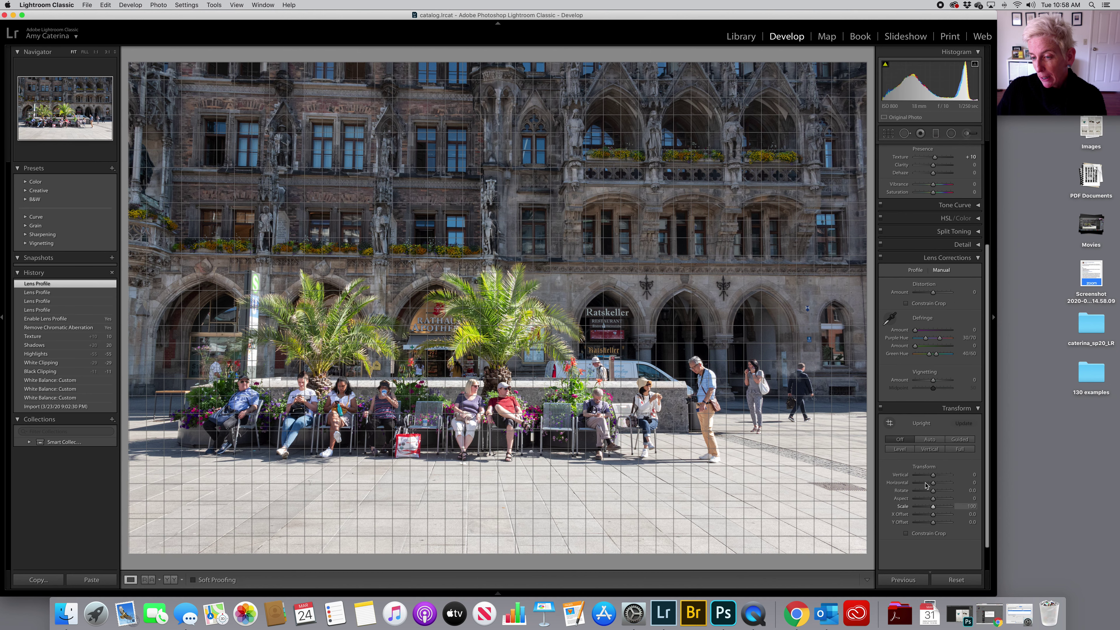
left_click(929, 438)
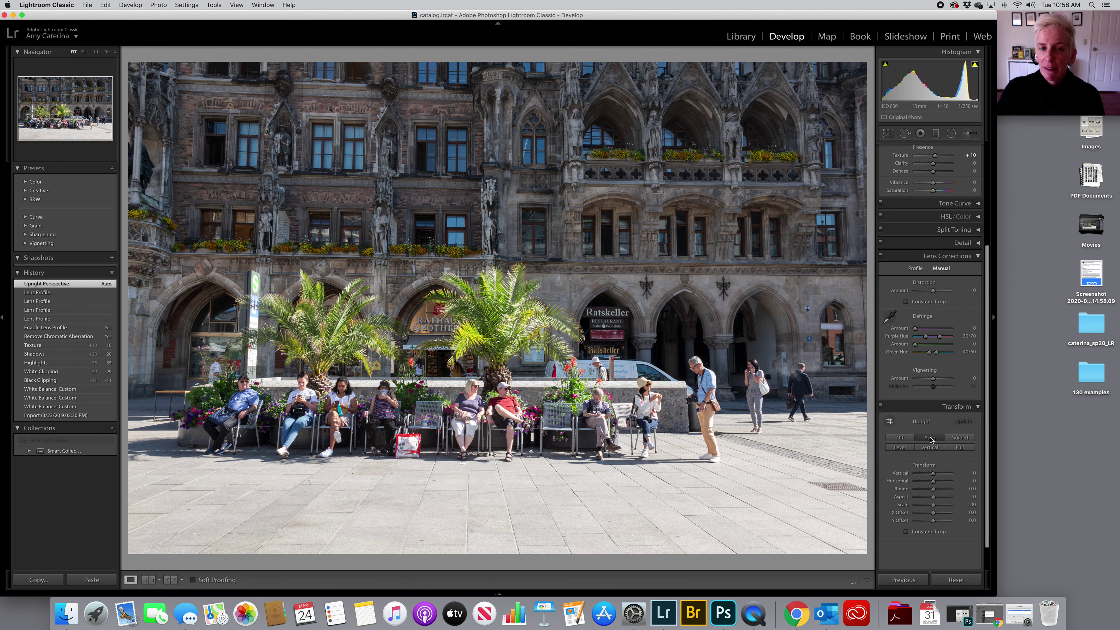
left_click(900, 438)
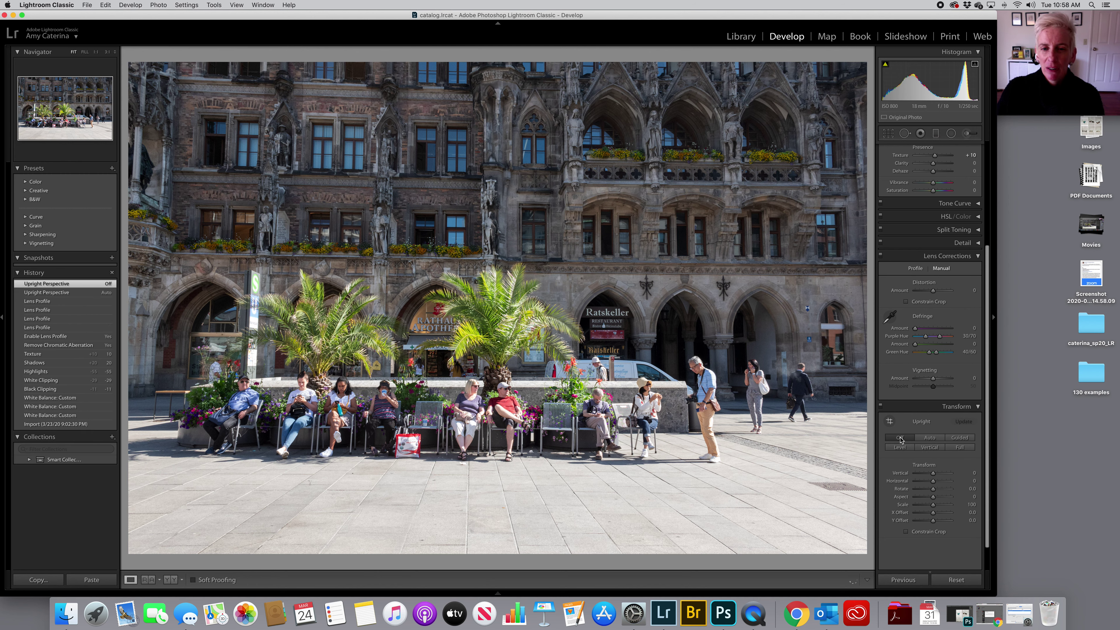
left_click(929, 439)
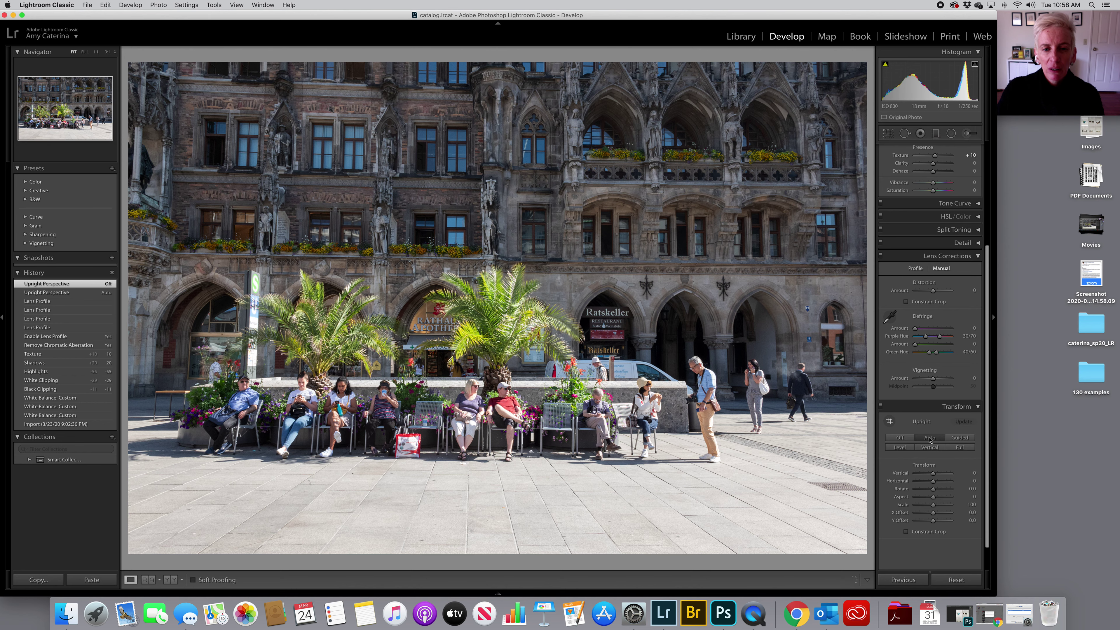
left_click(900, 447)
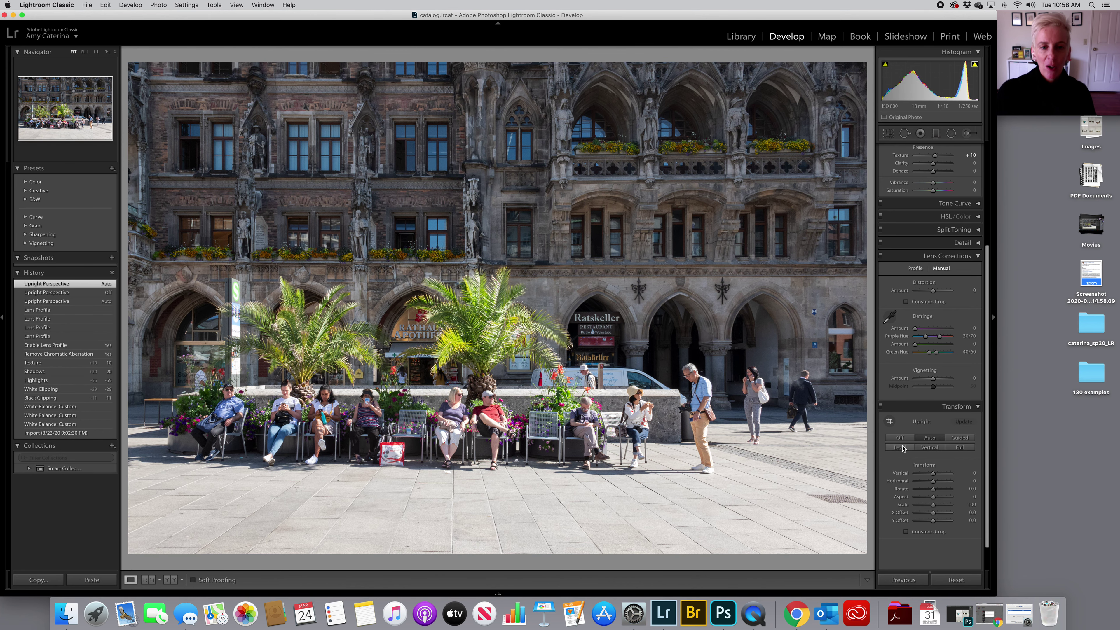
mouse_move(809, 592)
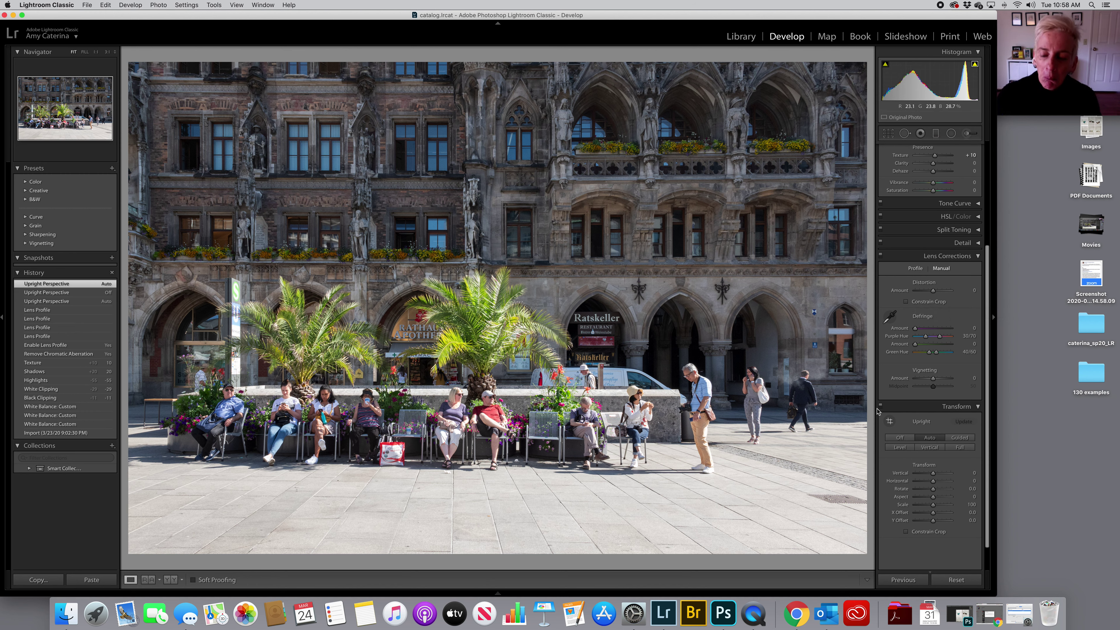
Apply the Medium Contrast point curve preset in the Tone Curve panel.
left_click(976, 204)
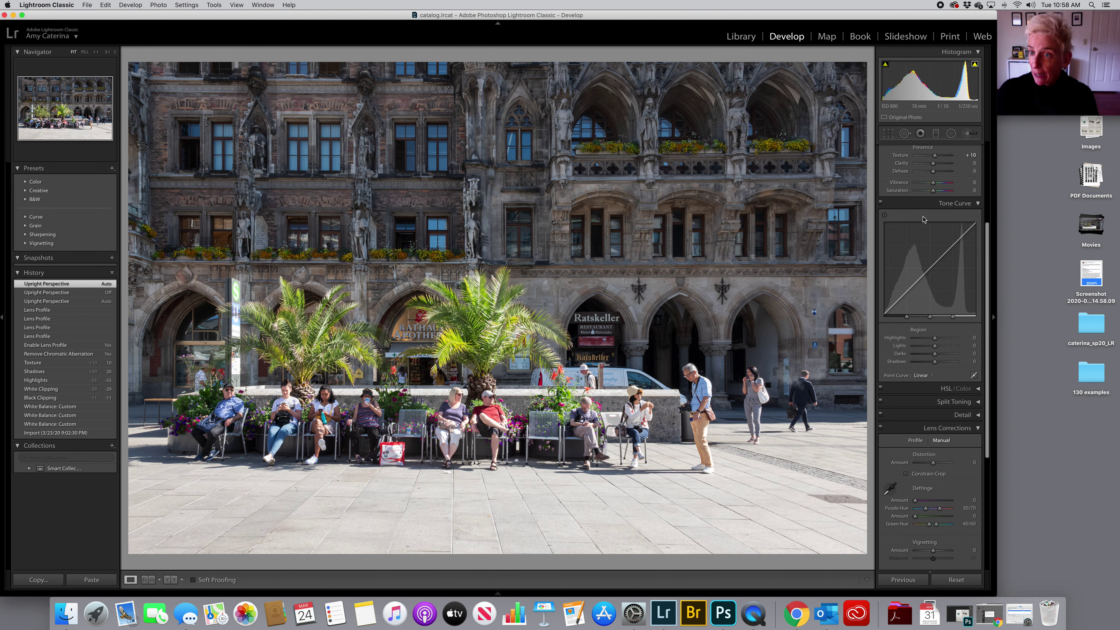
left_click(921, 380)
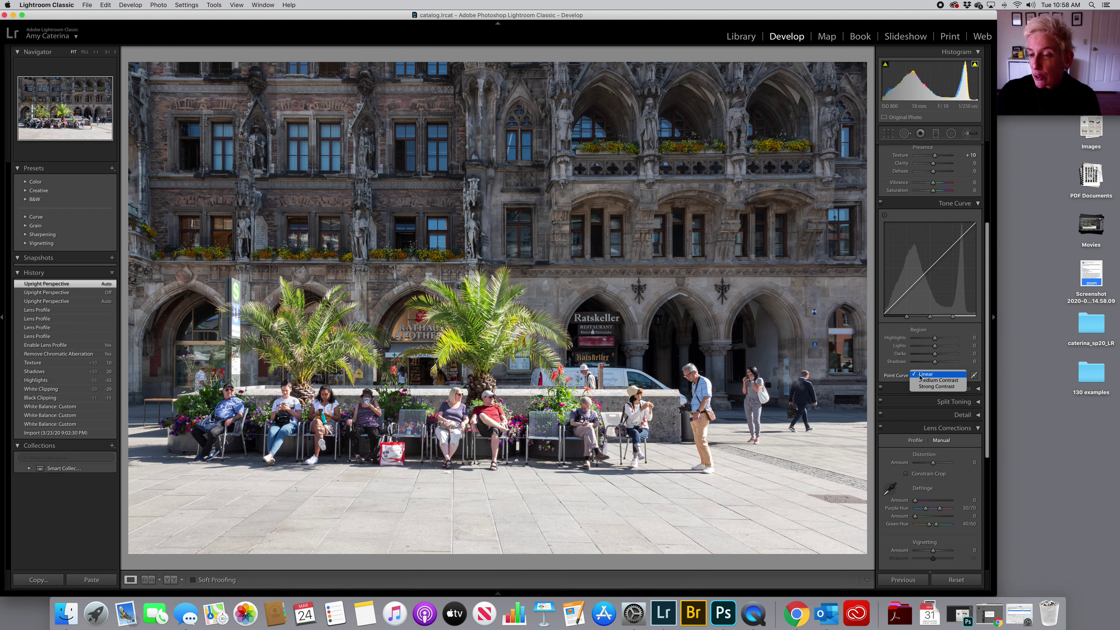
left_click(951, 380)
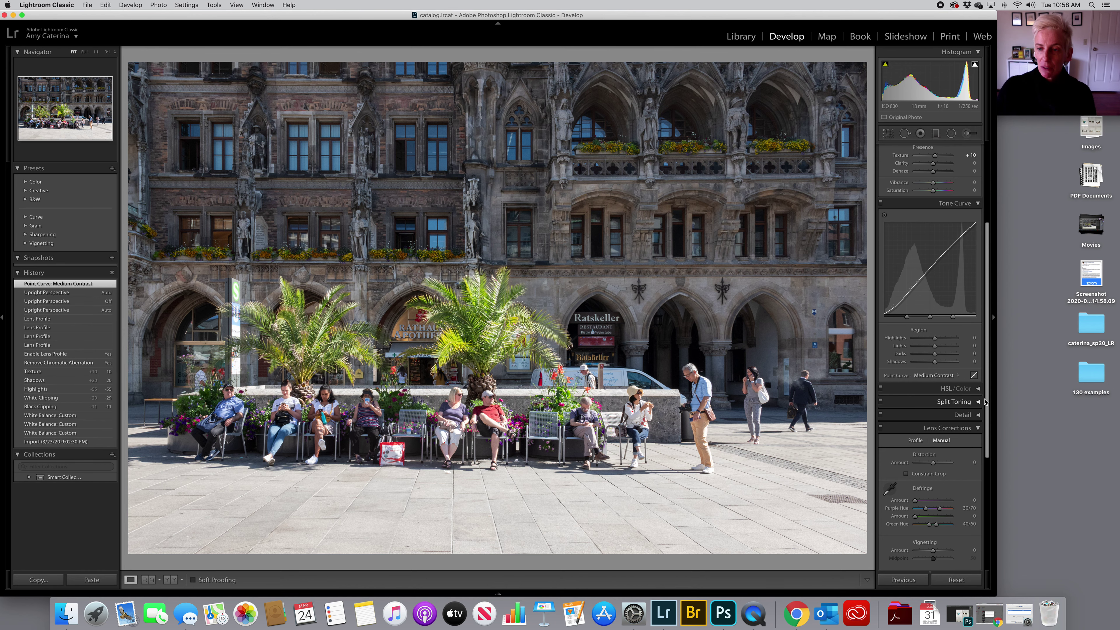
left_click_drag(998, 405, 1026, 402)
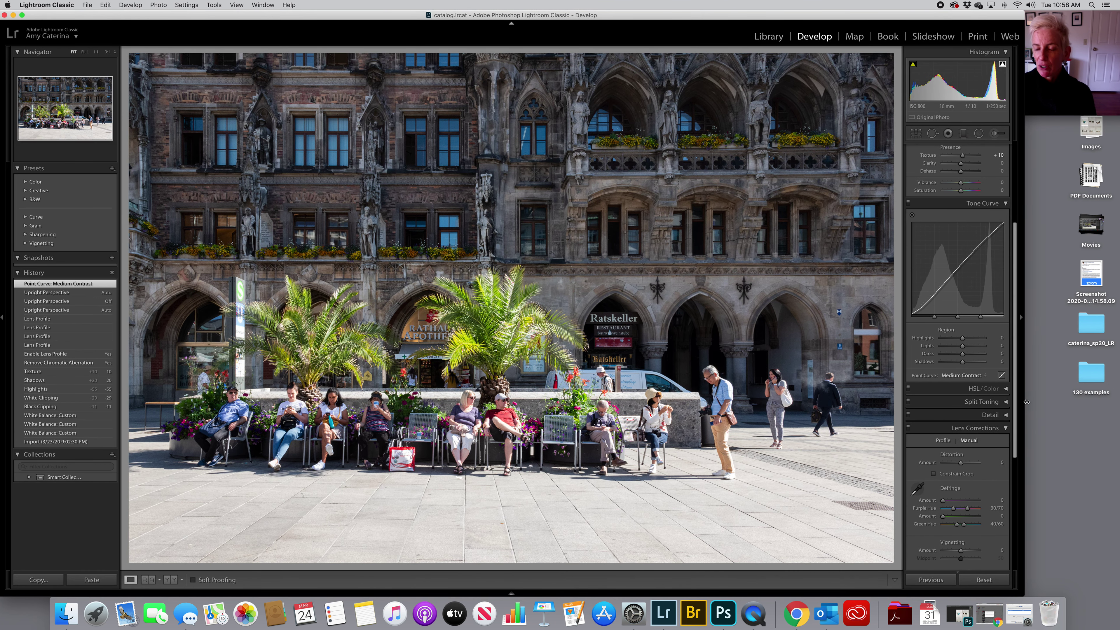
With the targeted adjustment tool, set curve Highlights to -6 and Darks to -1.
left_click(912, 218)
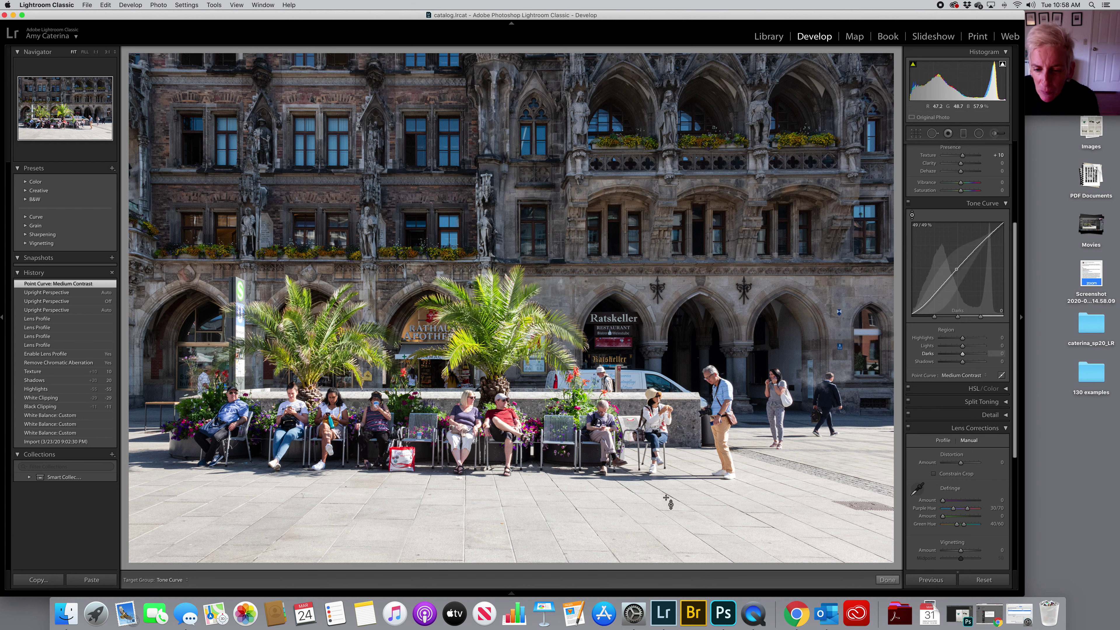
key("Down")
key("Down")
key("Down")
key("Down")
key("Down")
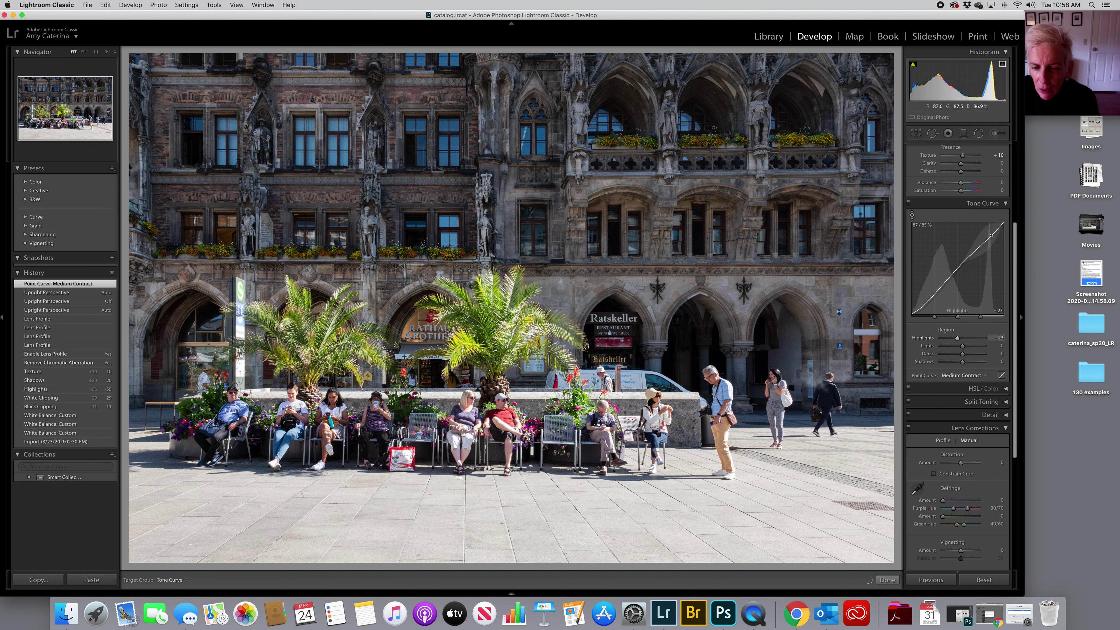
key("Up")
key("Up")
key("Up")
key("Up")
key("Up")
key("Up")
key("Up")
key("Up")
key("Up")
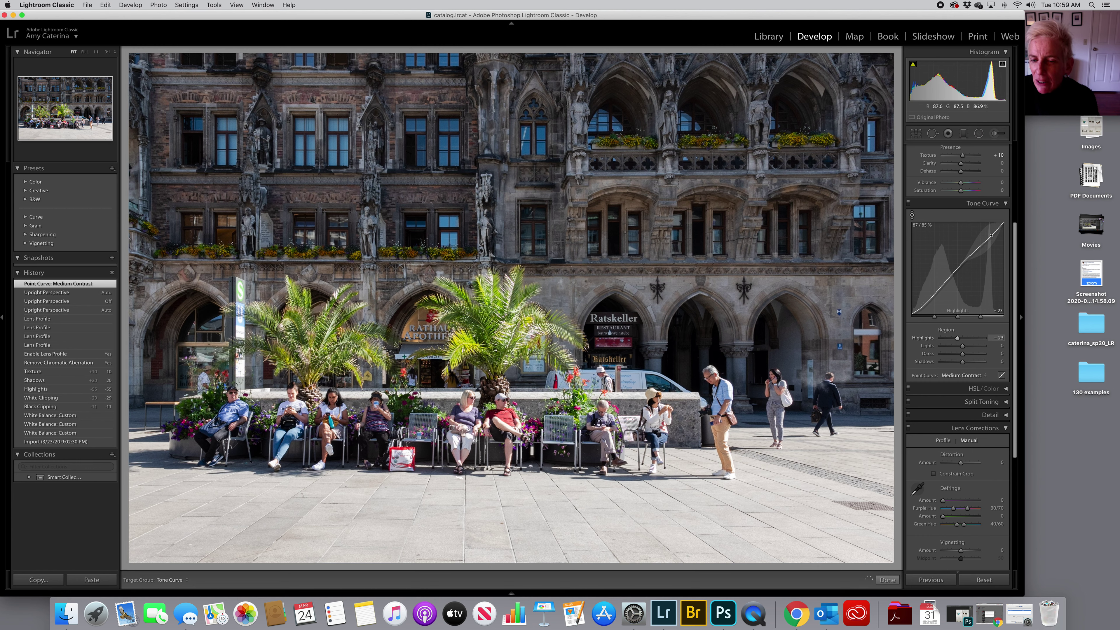
key("Down")
key("Down")
key("Down")
key("Down")
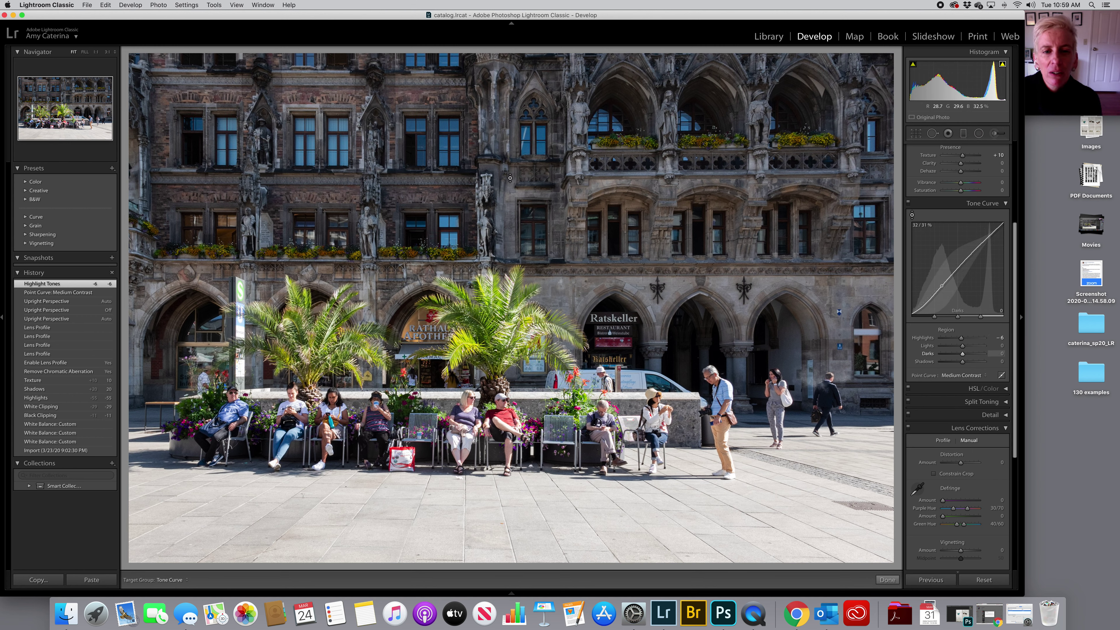
key("Down")
key("Down")
key("Up")
key("Up")
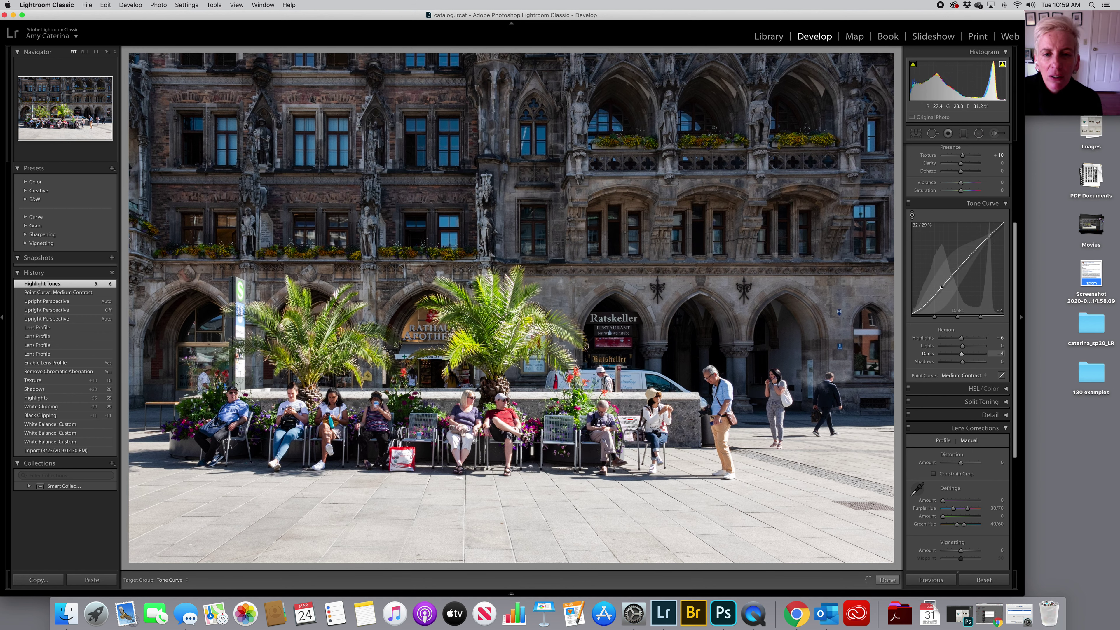
key("Up")
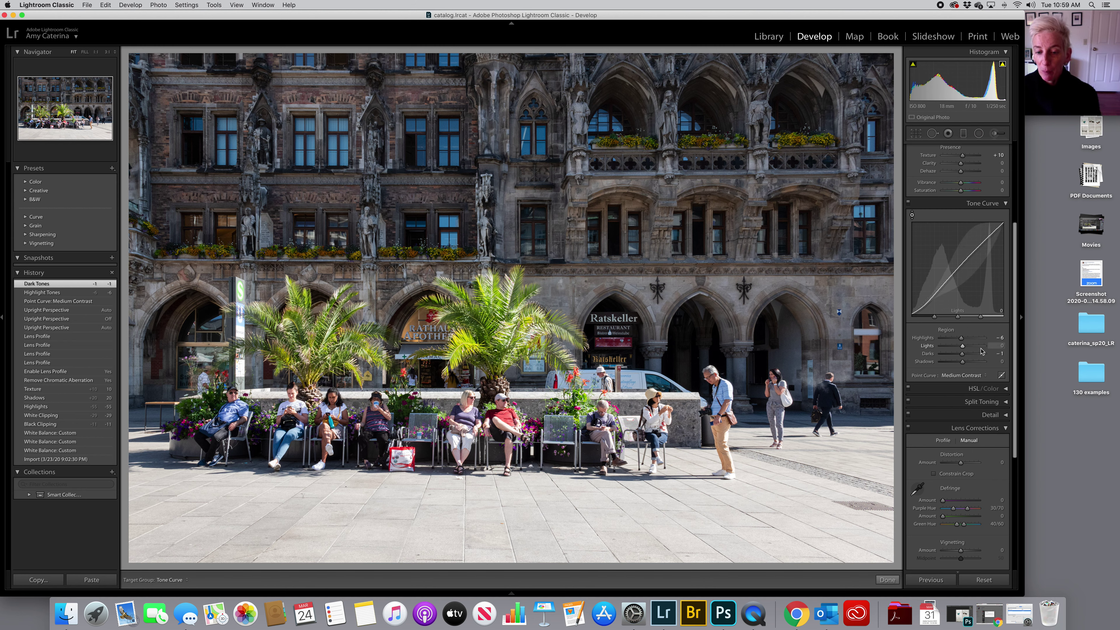
scroll(951, 256, "up", 5)
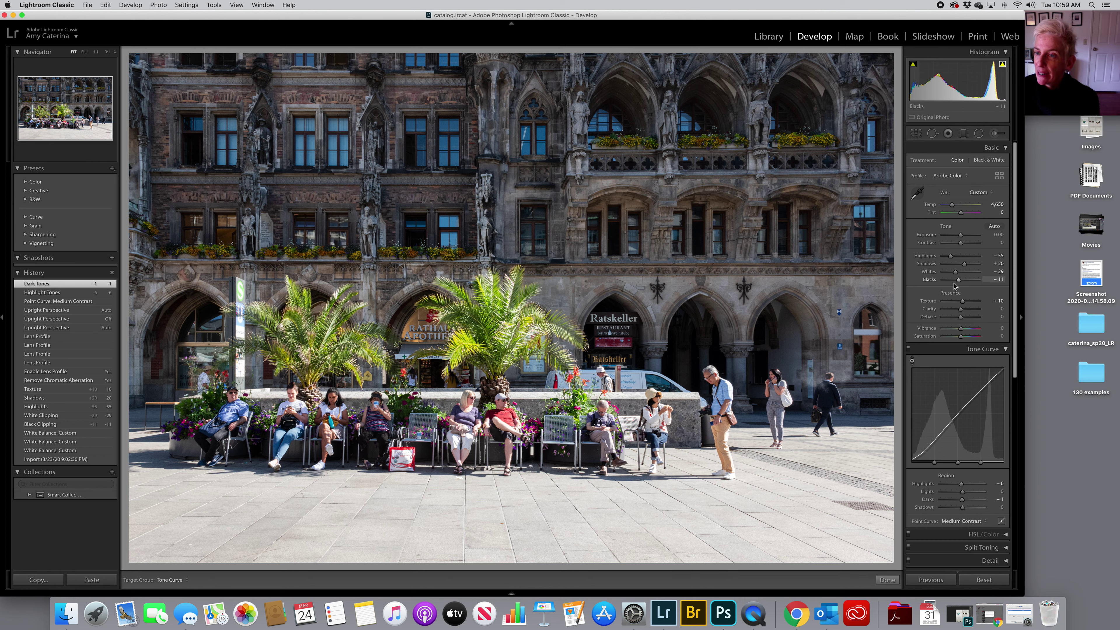
Drag upward on the photo's shadows with the targeted adjustment tool to lift Darks to +32.
scroll(991, 414, "down", 5)
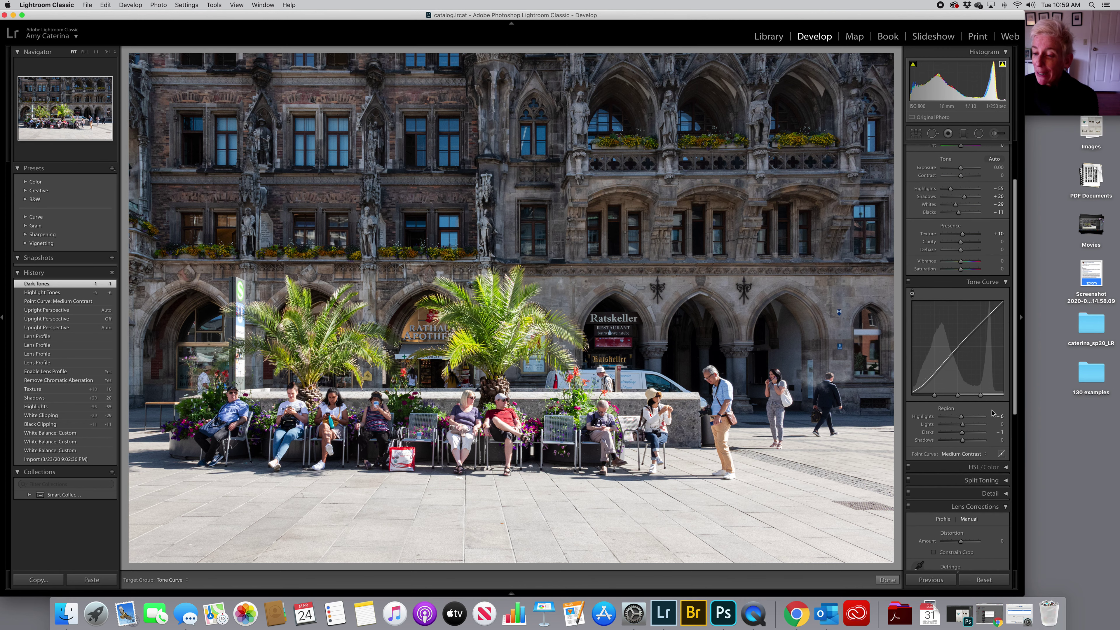
scroll(992, 413, "down", 3)
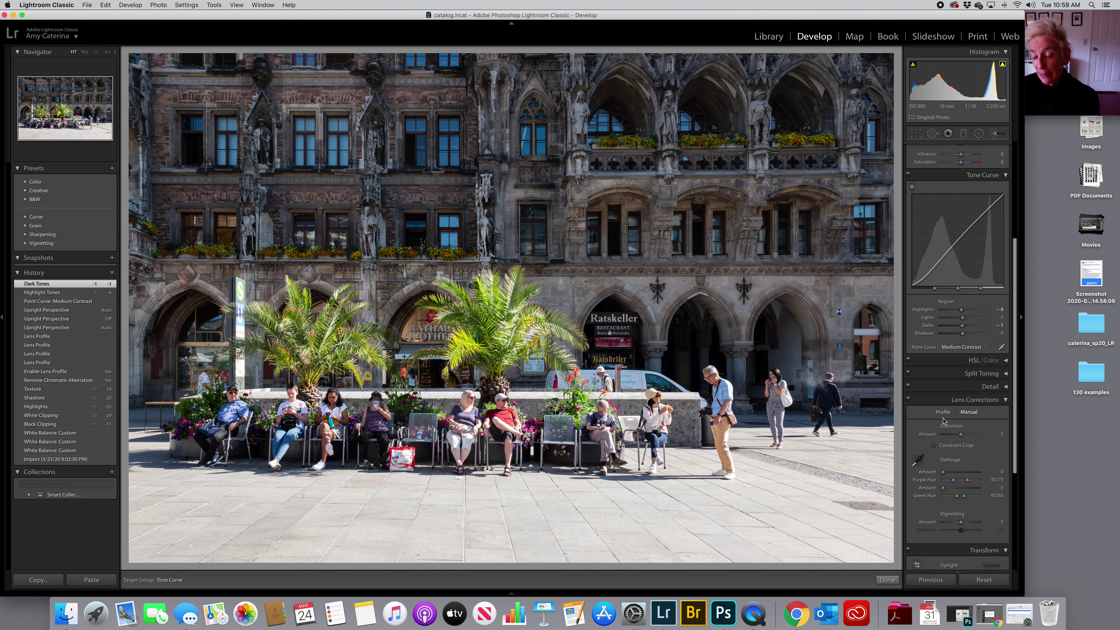
scroll(944, 421, "down", 2)
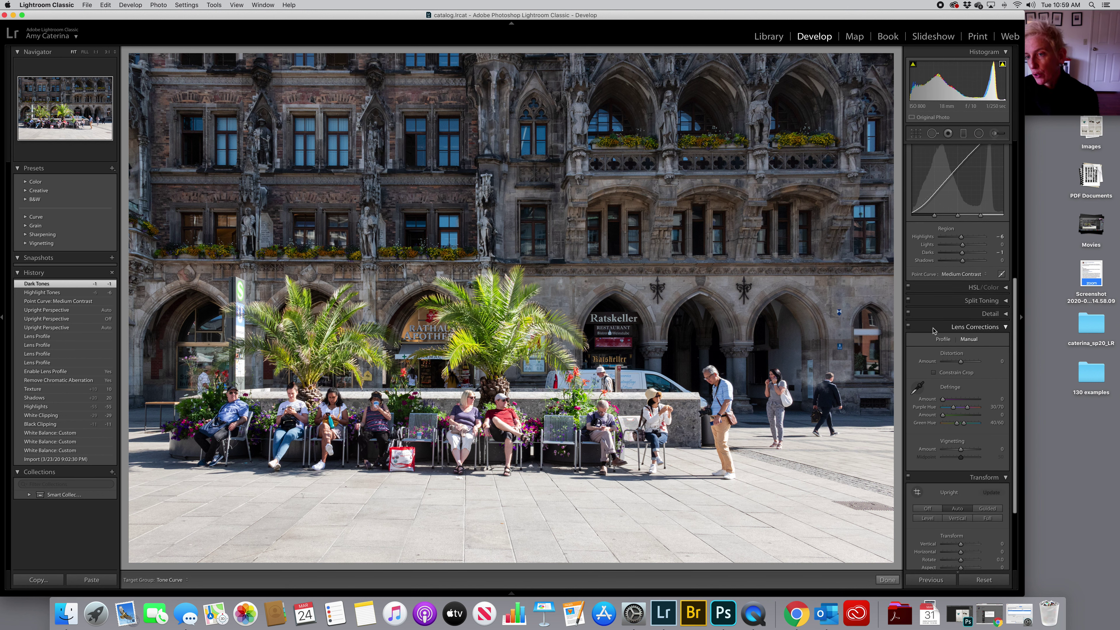
left_click(944, 340)
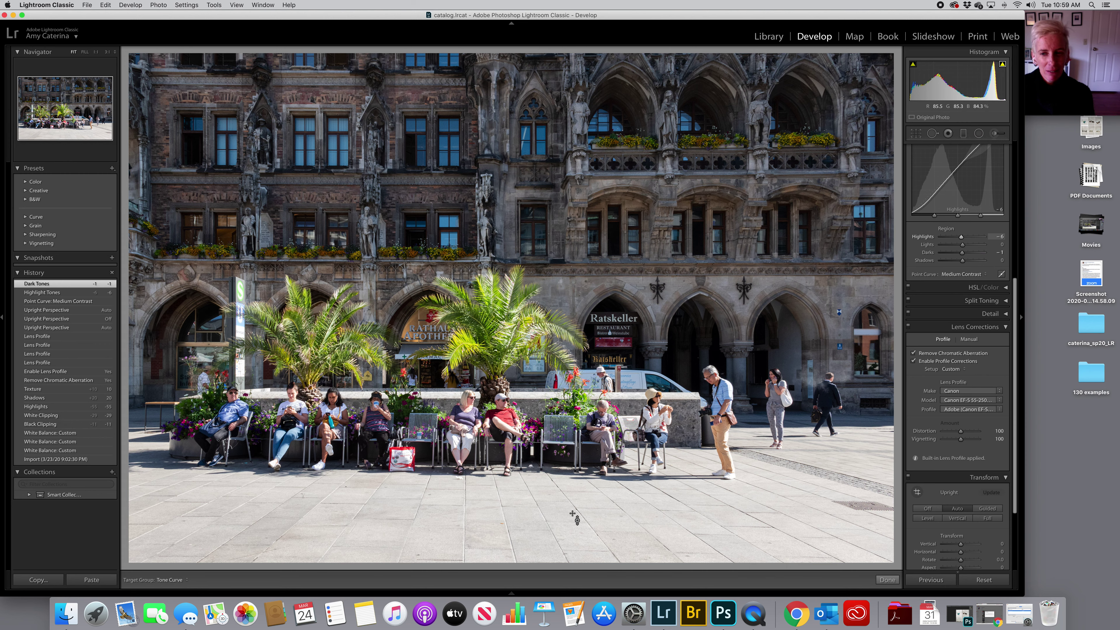
left_click_drag(572, 517, 860, 300)
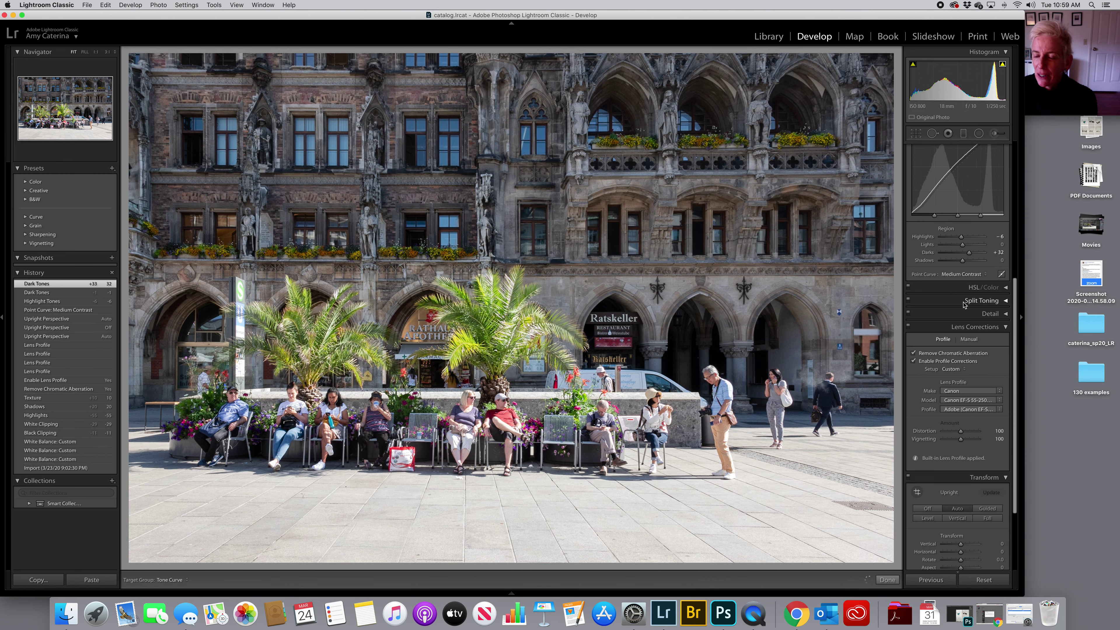
scroll(958, 199, "up", 3)
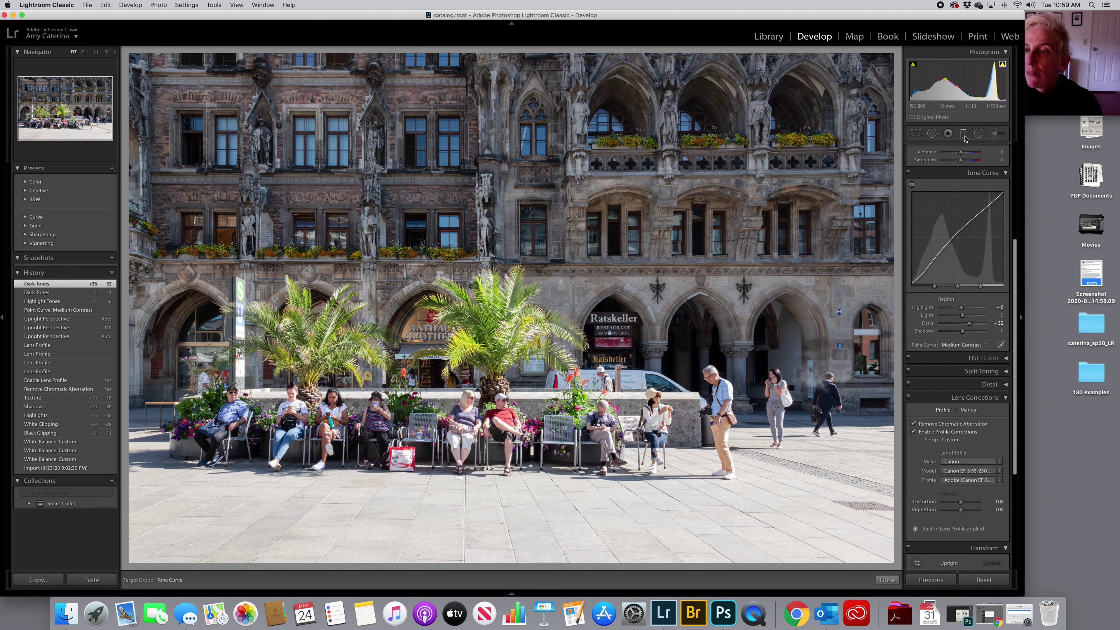
left_click(963, 135)
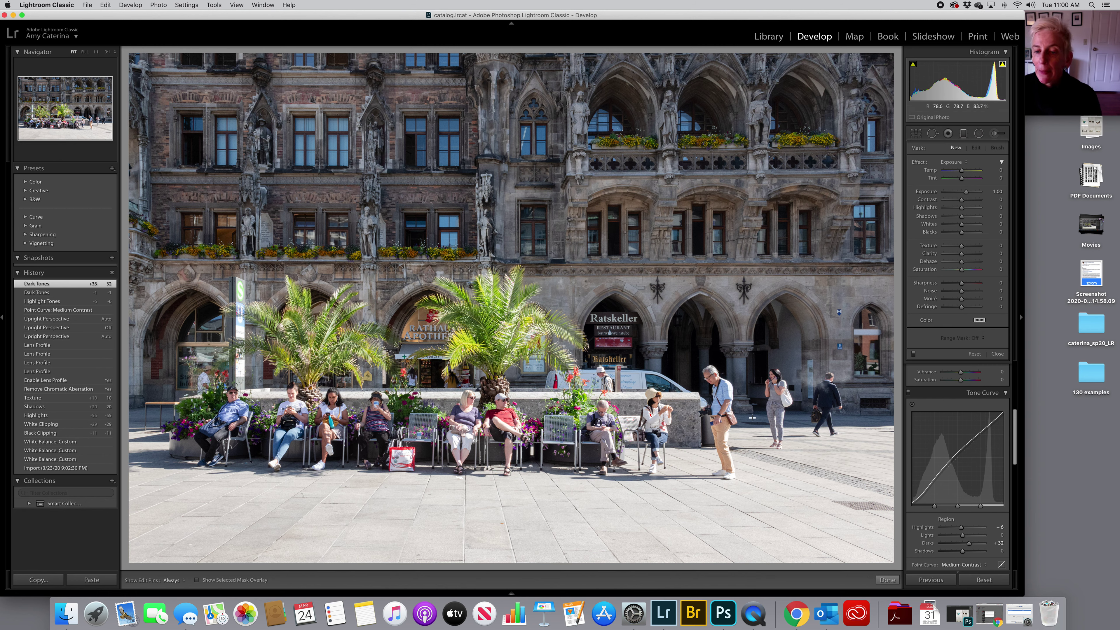
Show the filmstrip and toolbar, then redraw the graduated filter rising from the bottom edge.
left_click(509, 594)
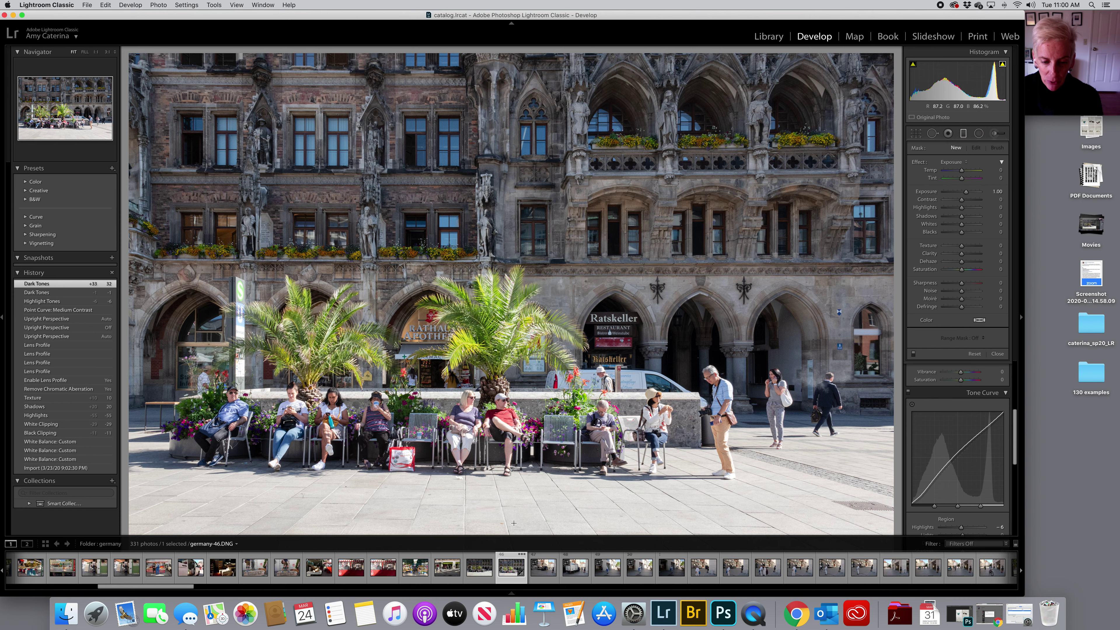
key("t")
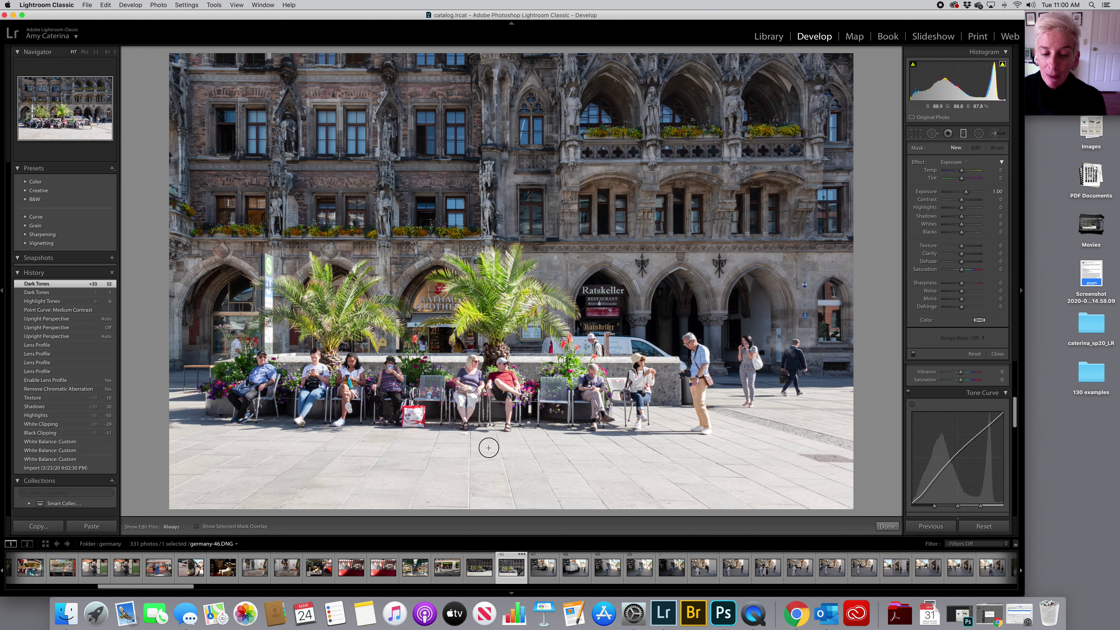
left_click_drag(493, 442, 492, 531)
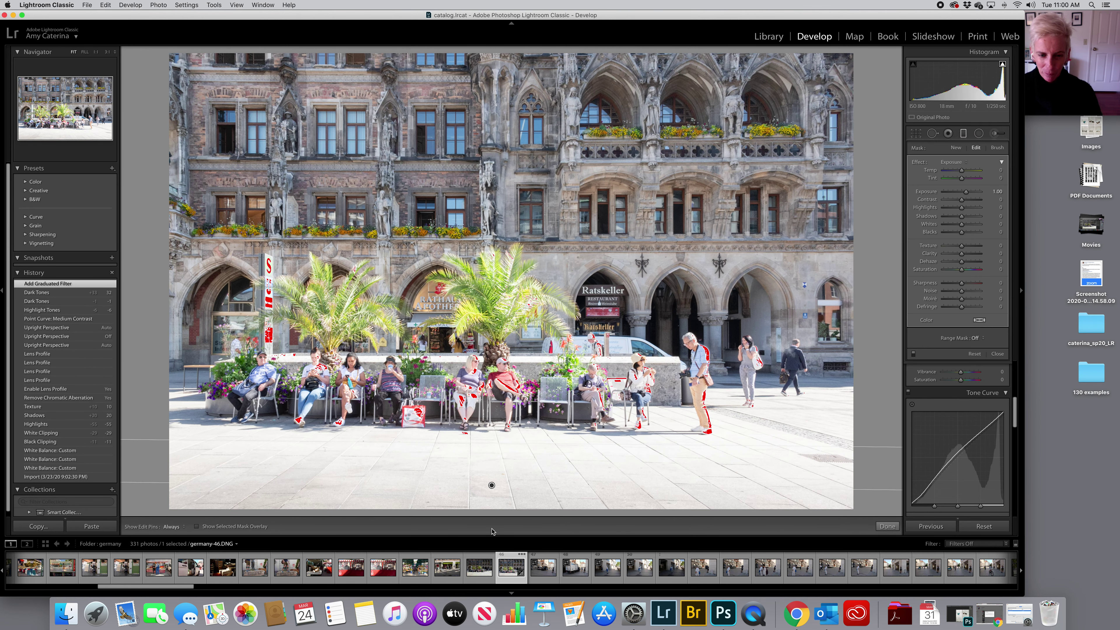
key("Delete")
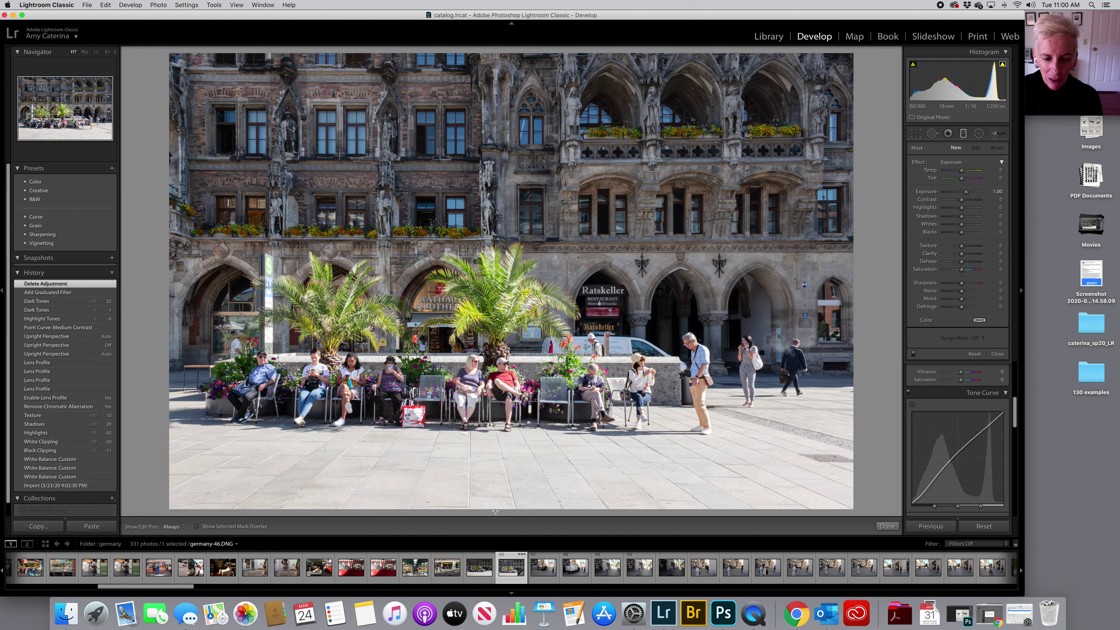
left_click_drag(495, 512, 495, 419)
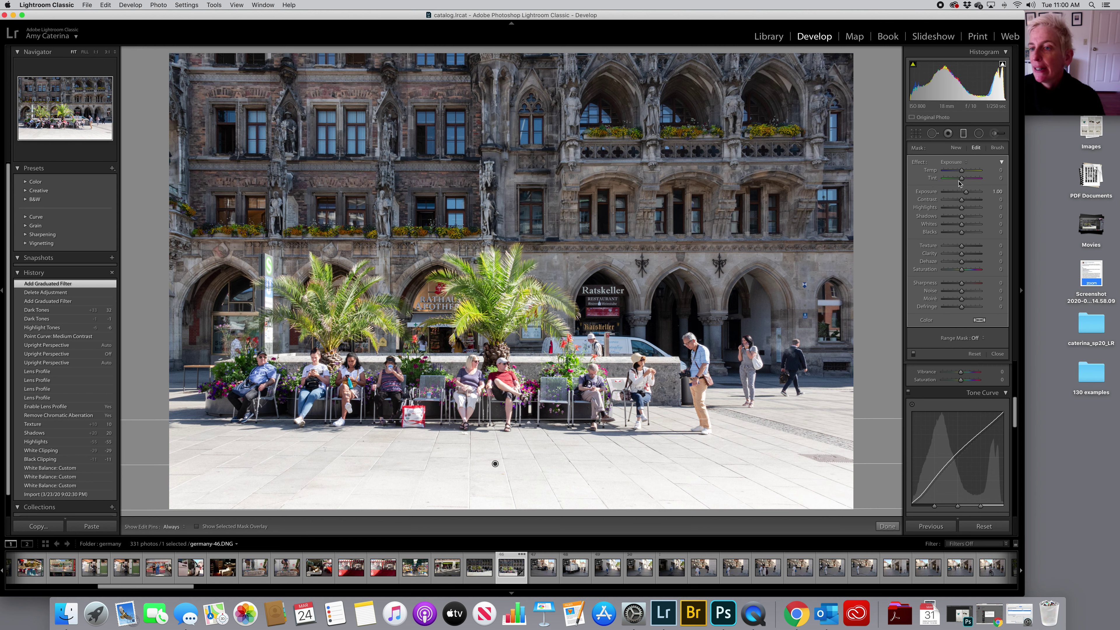
Lower the graduated filter's exposure to -0.86 to darken the foreground pavement.
left_click_drag(965, 195, 958, 195)
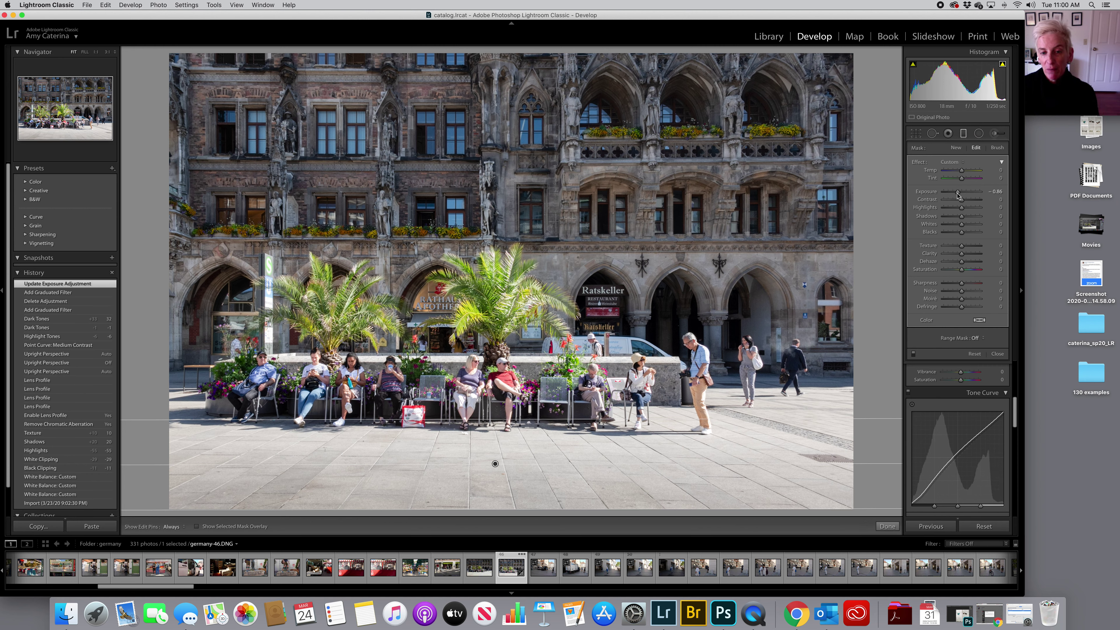